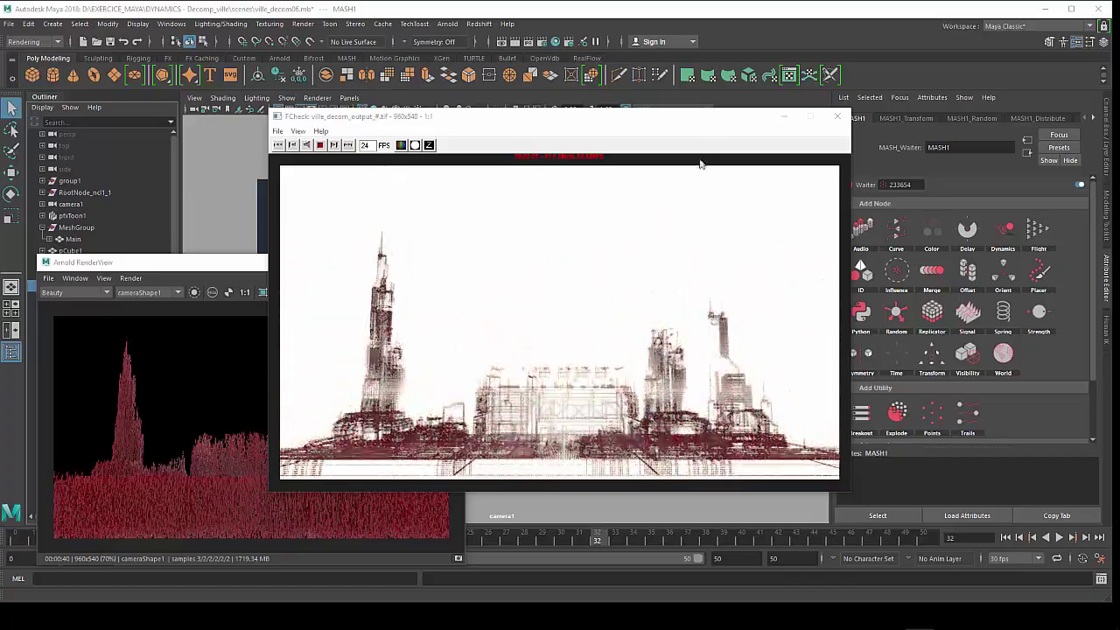
- Stop the disintegrating-city playback in FCheck and minimise the player window
{"action": "left_click_drag", "start_coordinate": [705, 123], "coordinate": [659, 135]}
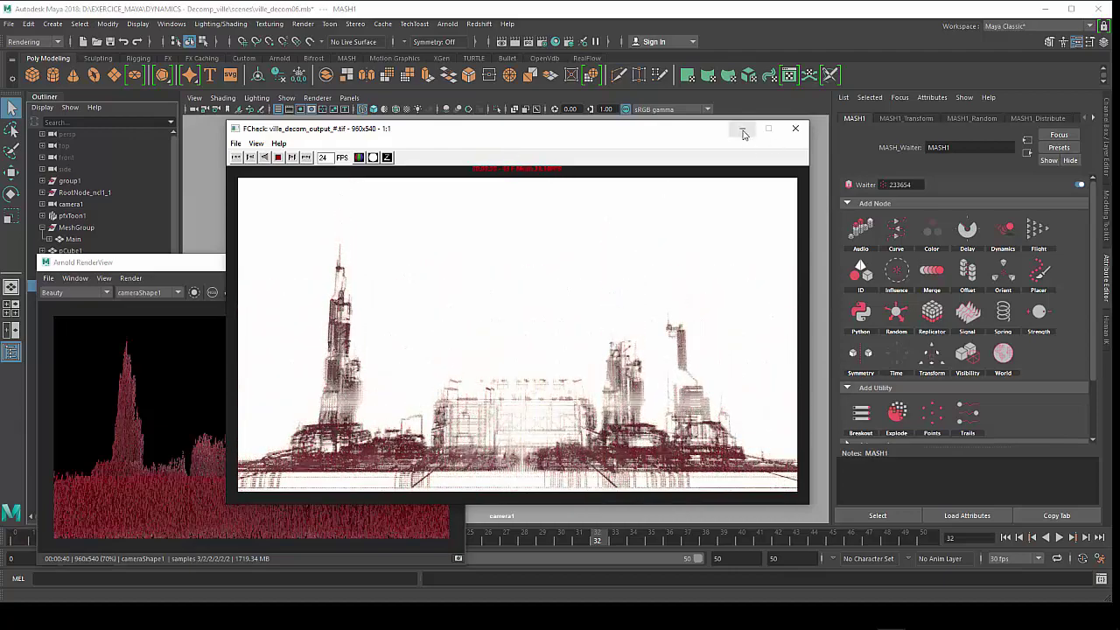
{"action": "key", "text": "Escape"}
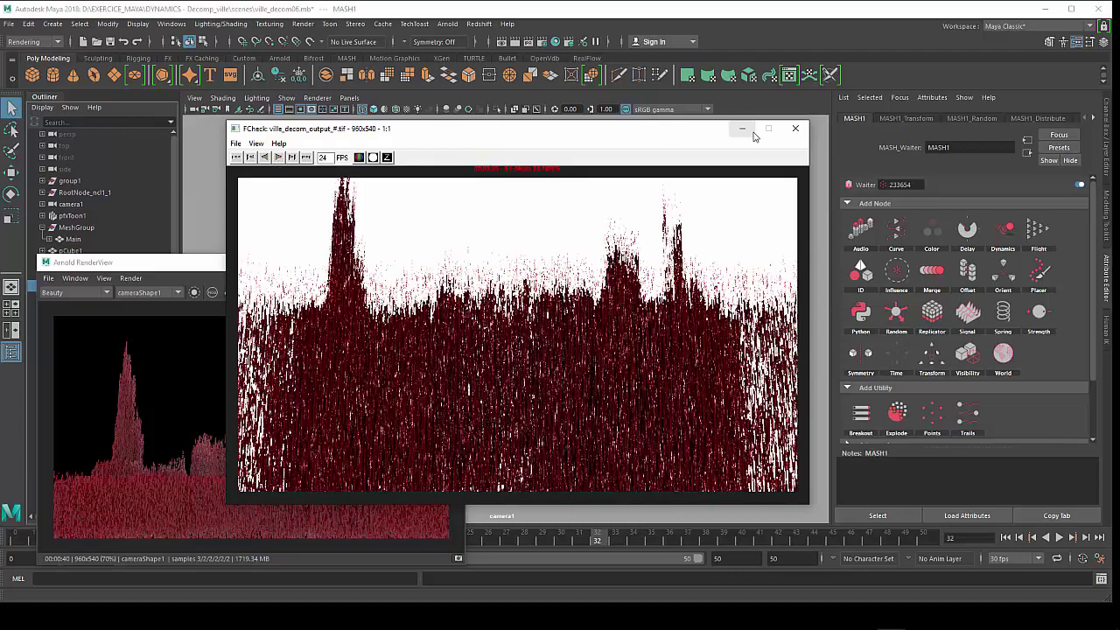
{"action": "left_click", "coordinate": [742, 128]}
- Centre the Arnold RenderView on screen to review the rendered red particle city
{"action": "left_click_drag", "start_coordinate": [230, 266], "coordinate": [454, 151]}
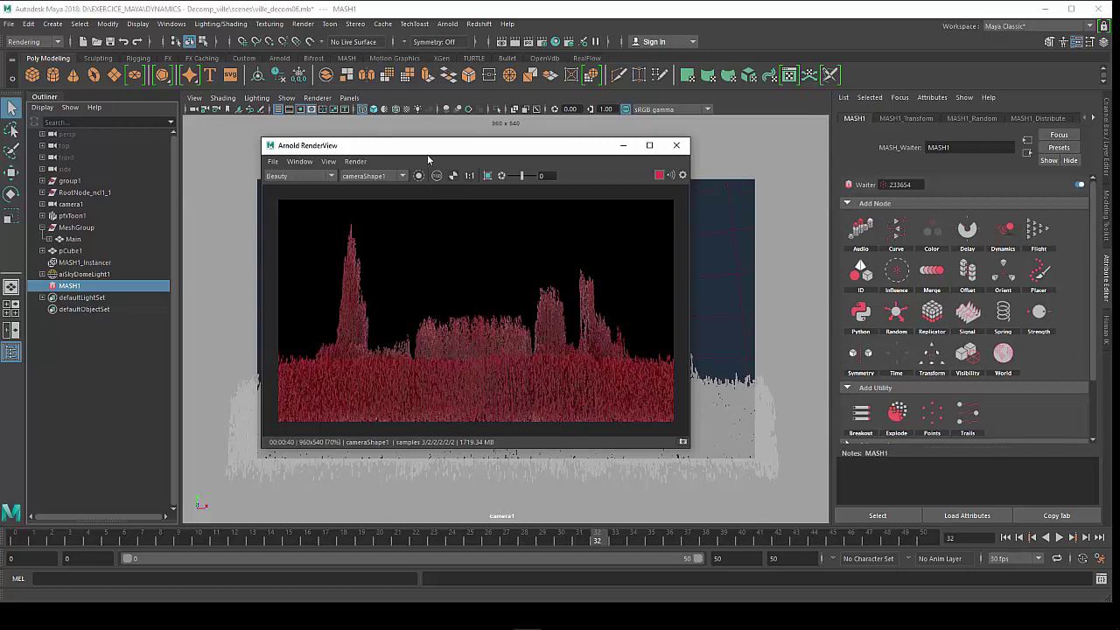
{"action": "mouse_move", "coordinate": [427, 149]}
{"action": "left_mouse_down"}
{"action": "mouse_move", "coordinate": [362, 163]}
{"action": "mouse_move", "coordinate": [564, 171]}
{"action": "mouse_move", "coordinate": [467, 170]}
{"action": "left_mouse_up"}
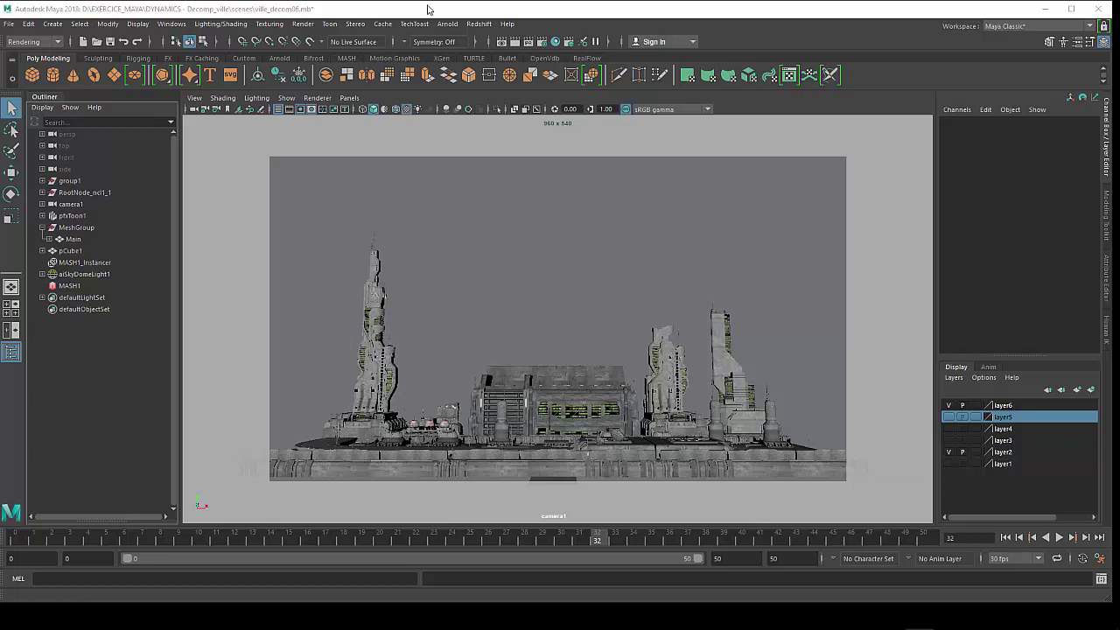
- Select pfxToon1 in the Outliner and show its pfxToonShape1 attributes with Ctrl+A
{"action": "left_click", "coordinate": [328, 24]}
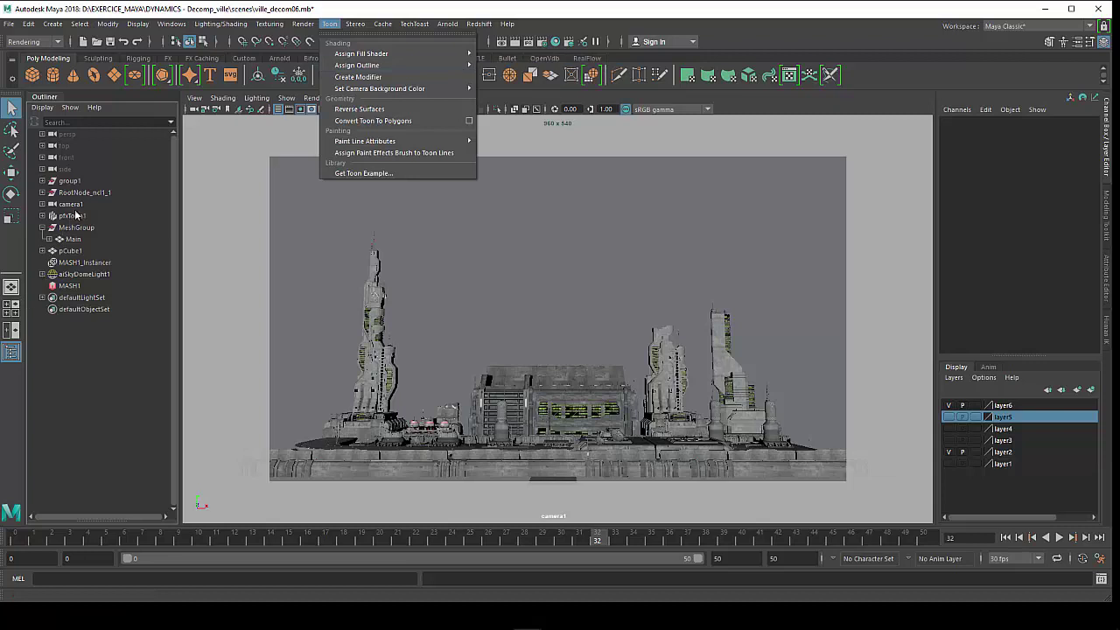
{"action": "left_click", "coordinate": [73, 216]}
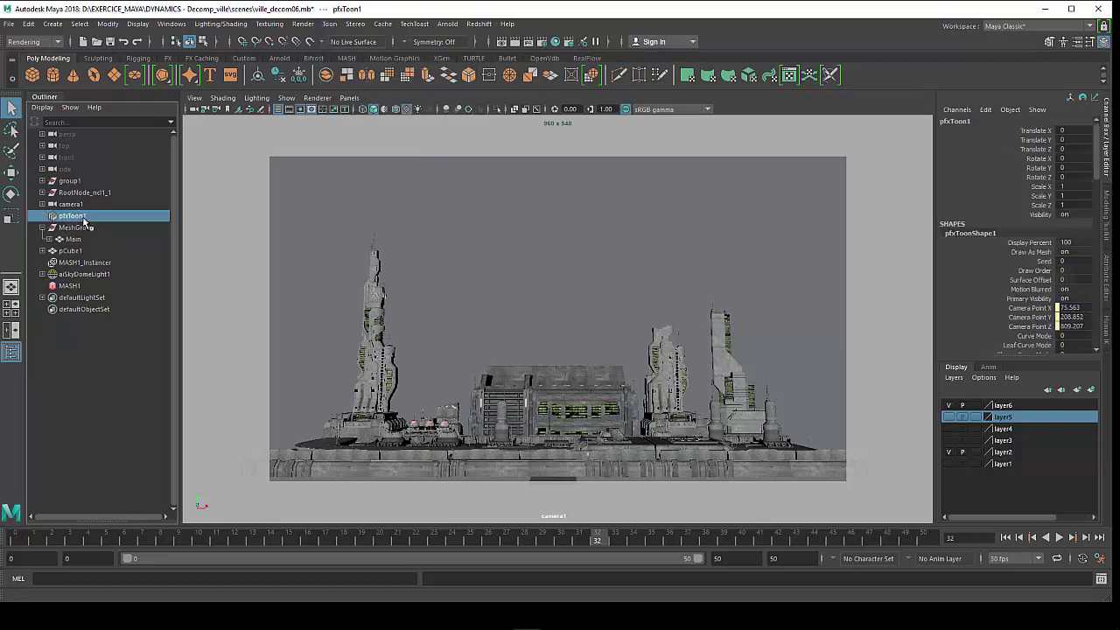
{"action": "key", "text": "ctrl+a"}
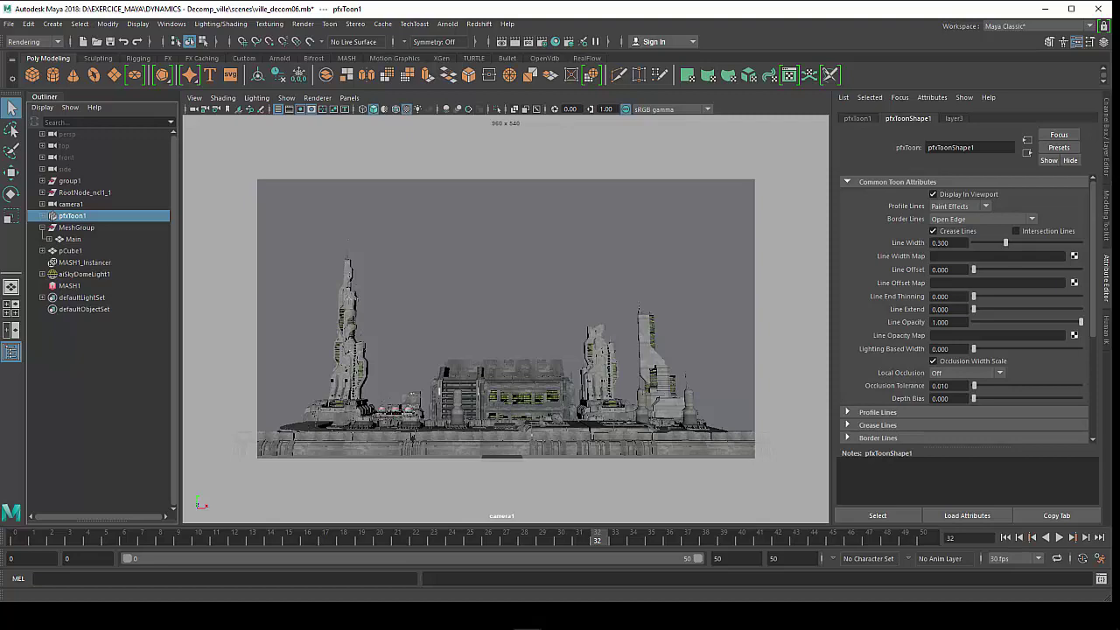
- Make layer3's toon lines visible and review pfxToonShape1's 0.300 line width and crease settings
{"action": "left_click", "coordinate": [1105, 140]}
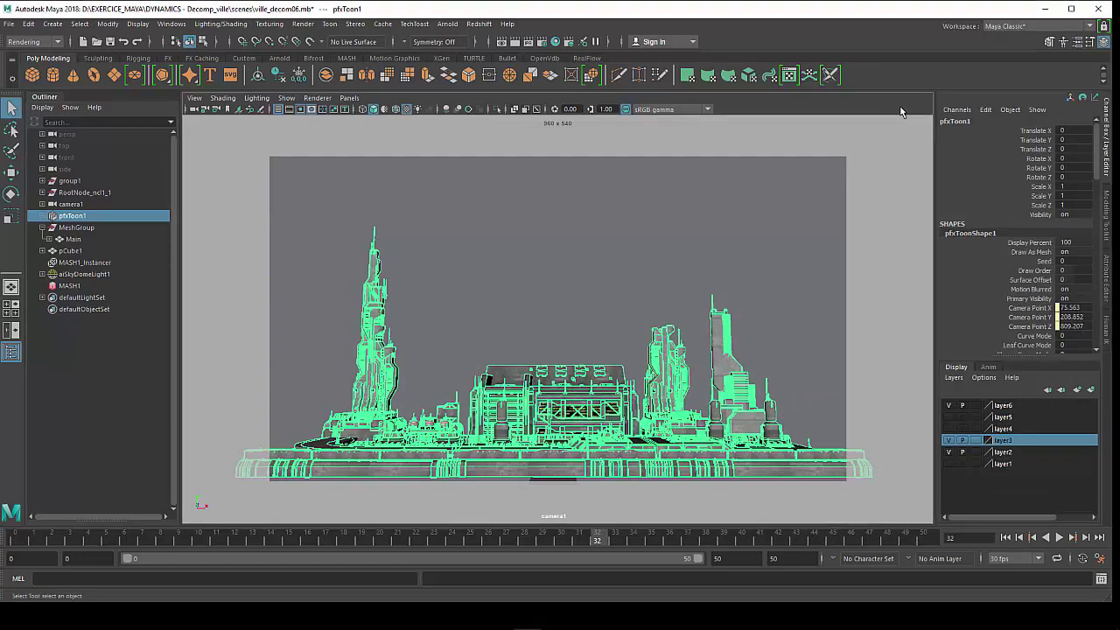
{"action": "key", "text": "ctrl+a"}
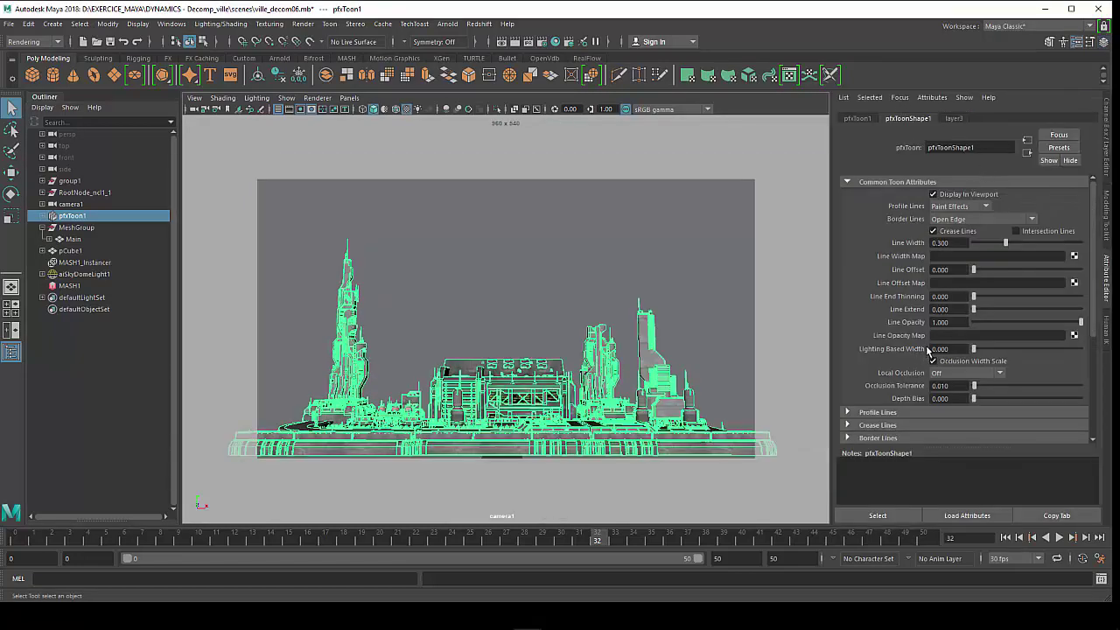
{"action": "scroll", "coordinate": [928, 346], "scroll_direction": "down", "scroll_amount": 3}
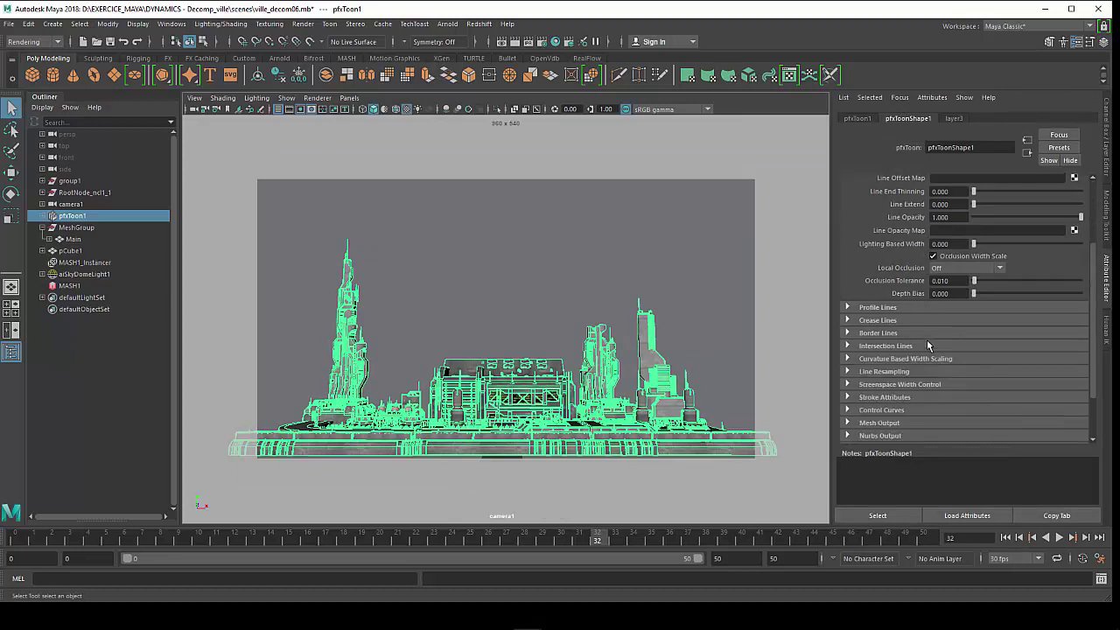
{"action": "scroll", "coordinate": [914, 311], "scroll_direction": "up", "scroll_amount": 3}
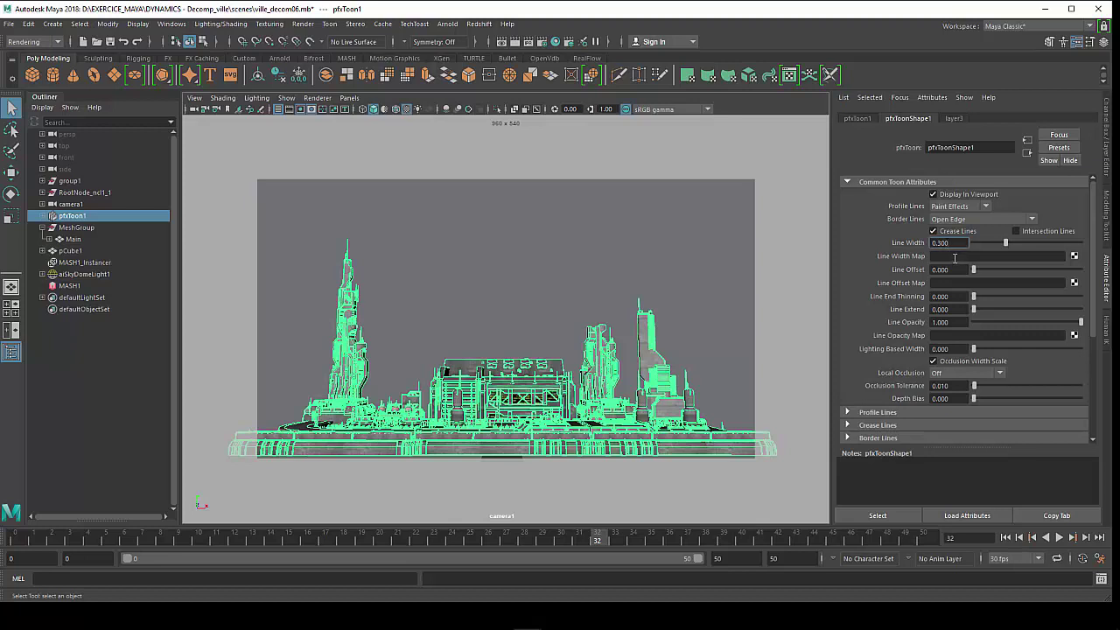
{"action": "scroll", "coordinate": [873, 421], "scroll_direction": "down", "scroll_amount": 2}
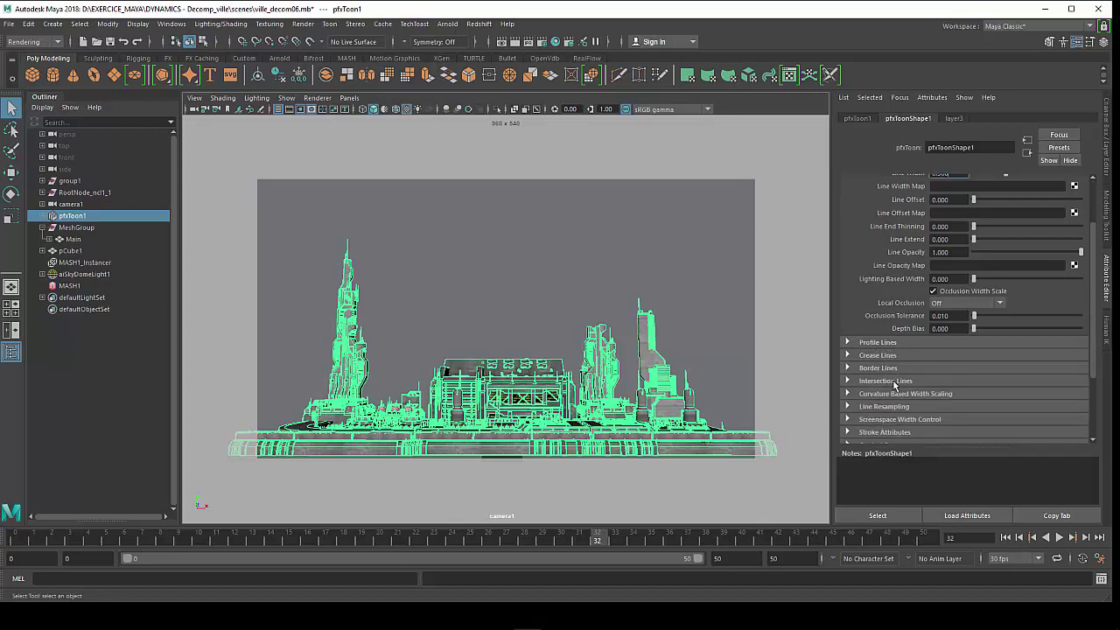
{"action": "scroll", "coordinate": [894, 383], "scroll_direction": "up", "scroll_amount": 2}
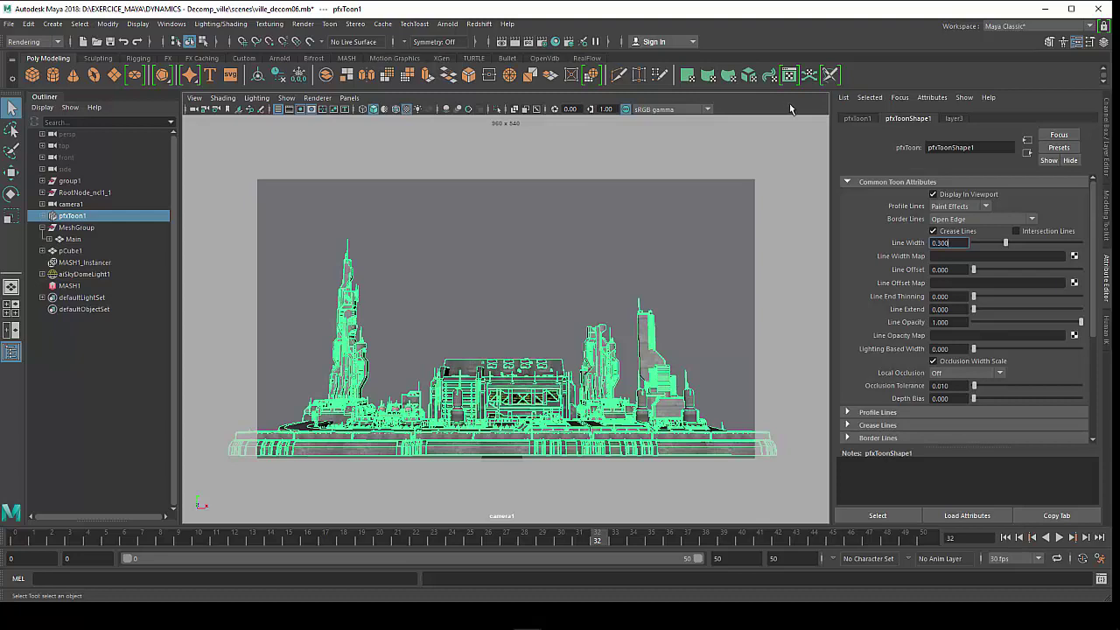
- Render frame 32 from camera1 and expand Profile Lines to check the profile colour
{"action": "left_click", "coordinate": [514, 41]}
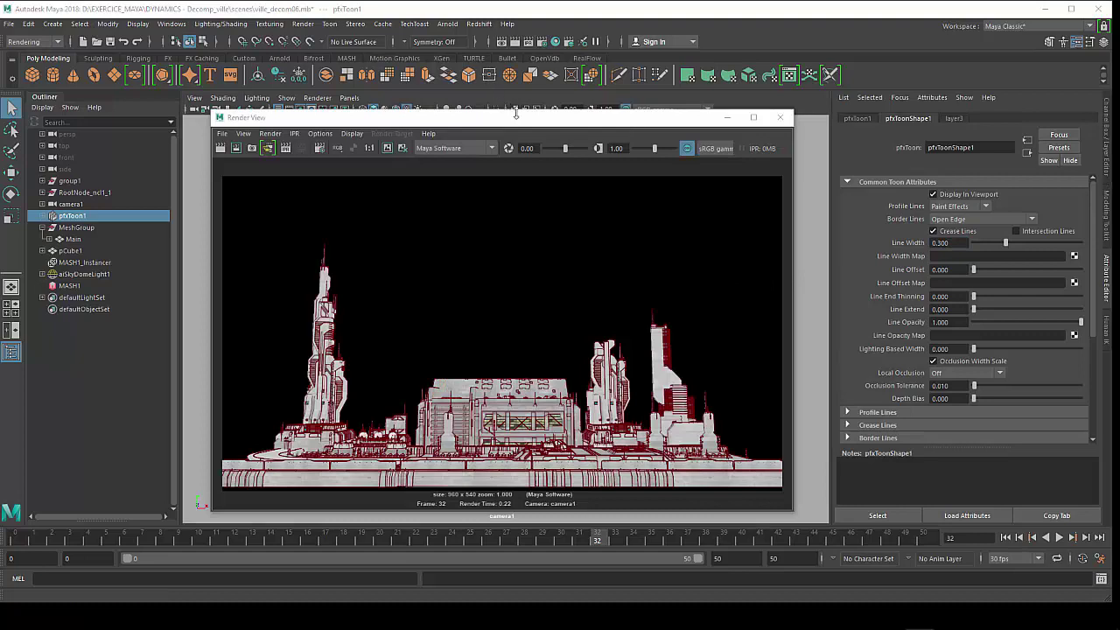
{"action": "left_click_drag", "start_coordinate": [519, 121], "coordinate": [513, 124]}
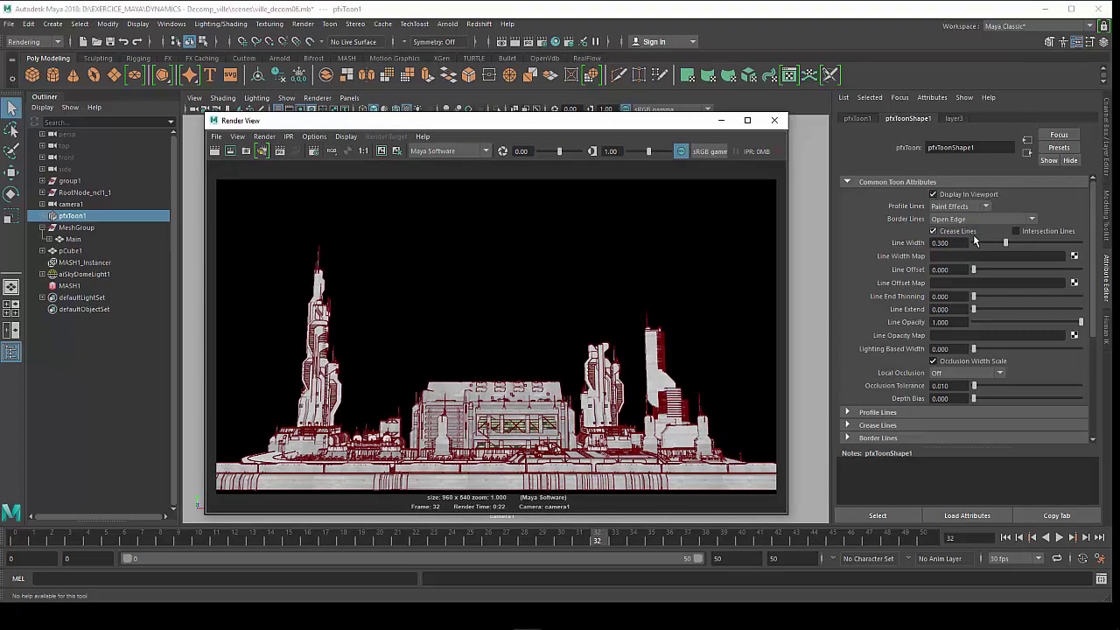
{"action": "left_click", "coordinate": [921, 412]}
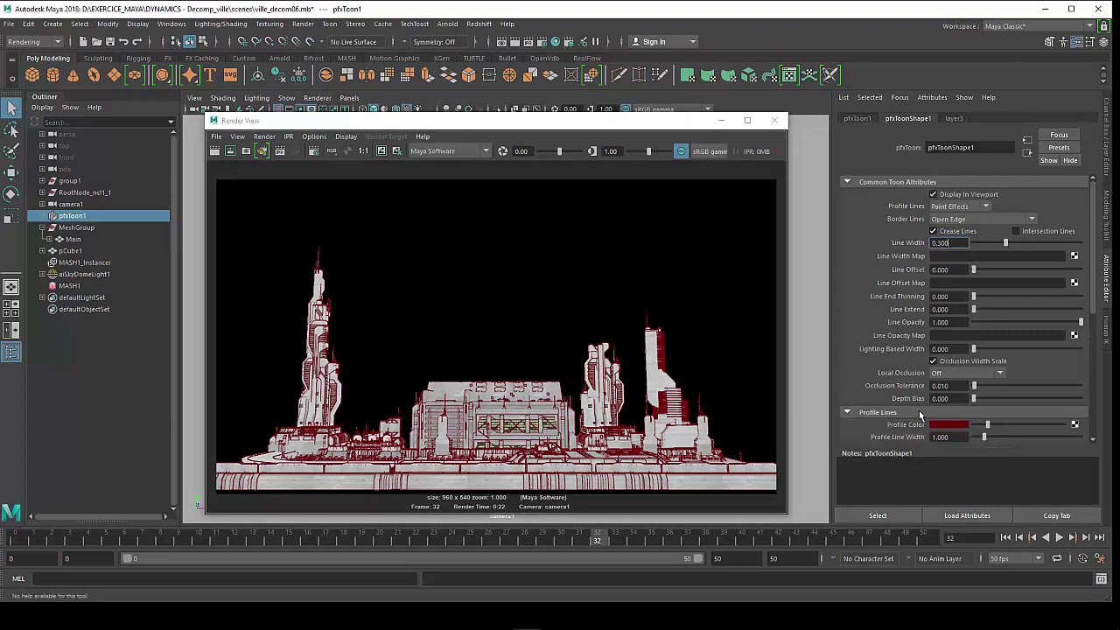
{"action": "scroll", "coordinate": [920, 413], "scroll_direction": "down", "scroll_amount": 3}
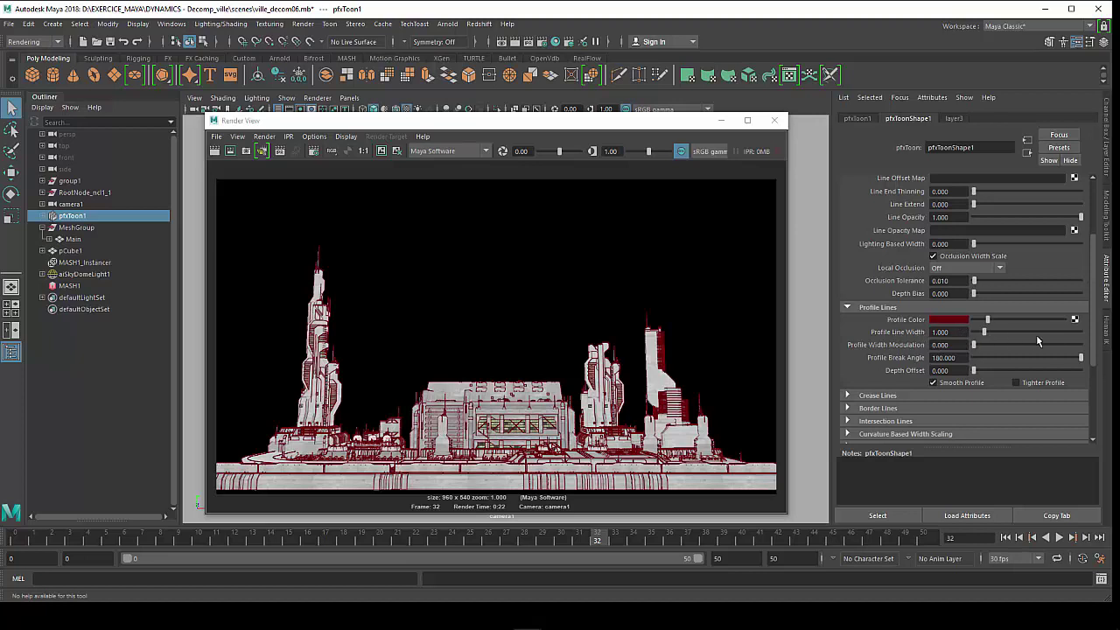
{"action": "left_click_drag", "start_coordinate": [1095, 339], "coordinate": [1095, 285]}
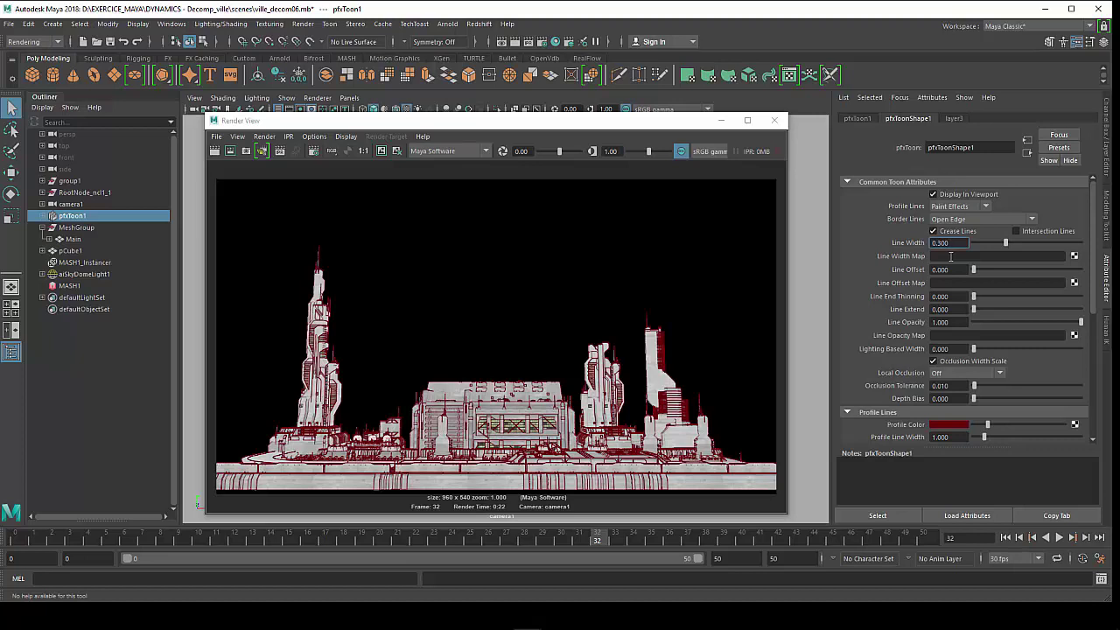
- Hide layer2 and redo the render so frame 32 shows only red toon lines on black
{"action": "left_click", "coordinate": [1107, 125]}
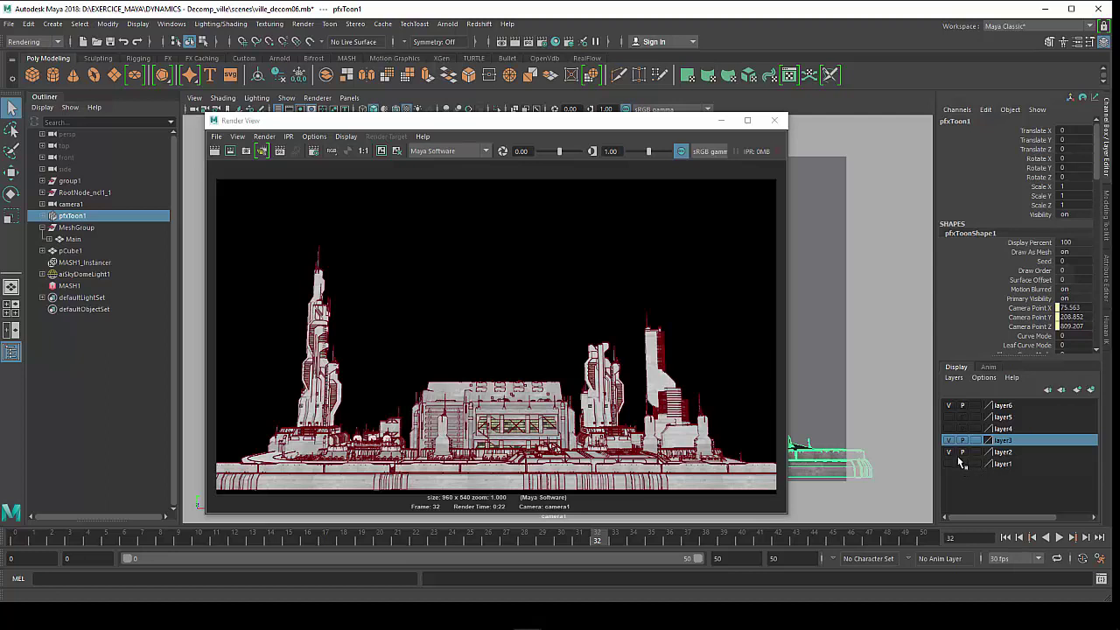
{"action": "left_click", "coordinate": [949, 452]}
{"action": "left_click", "coordinate": [214, 151]}
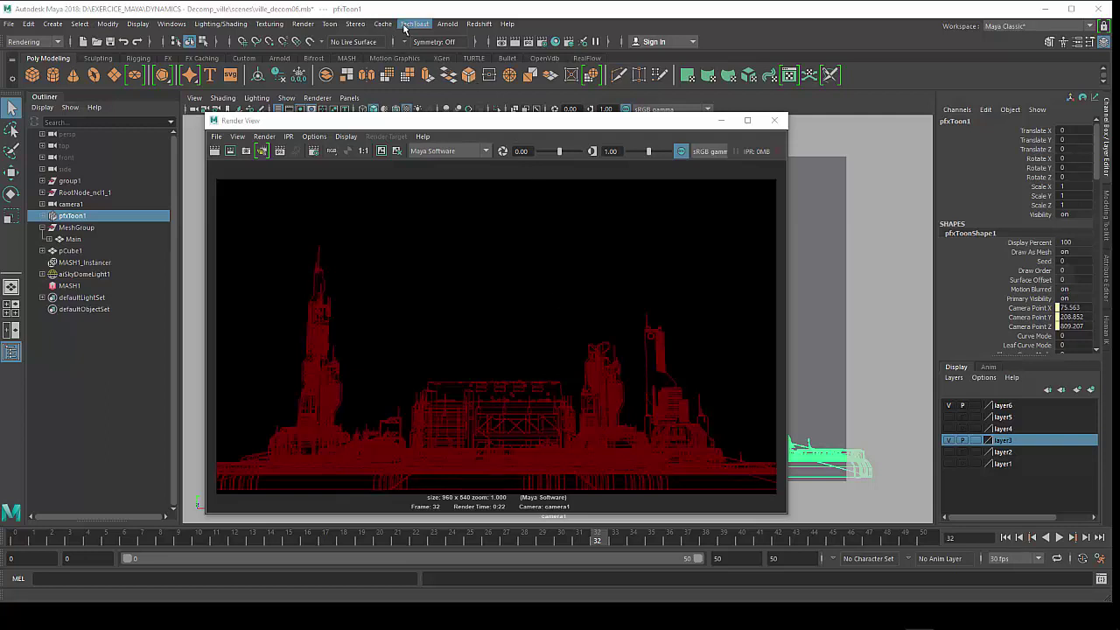
- Set Paint Effects to Polygons poly limit to 1000000 with Hide strokes, then close without converting
{"action": "left_click", "coordinate": [330, 25]}
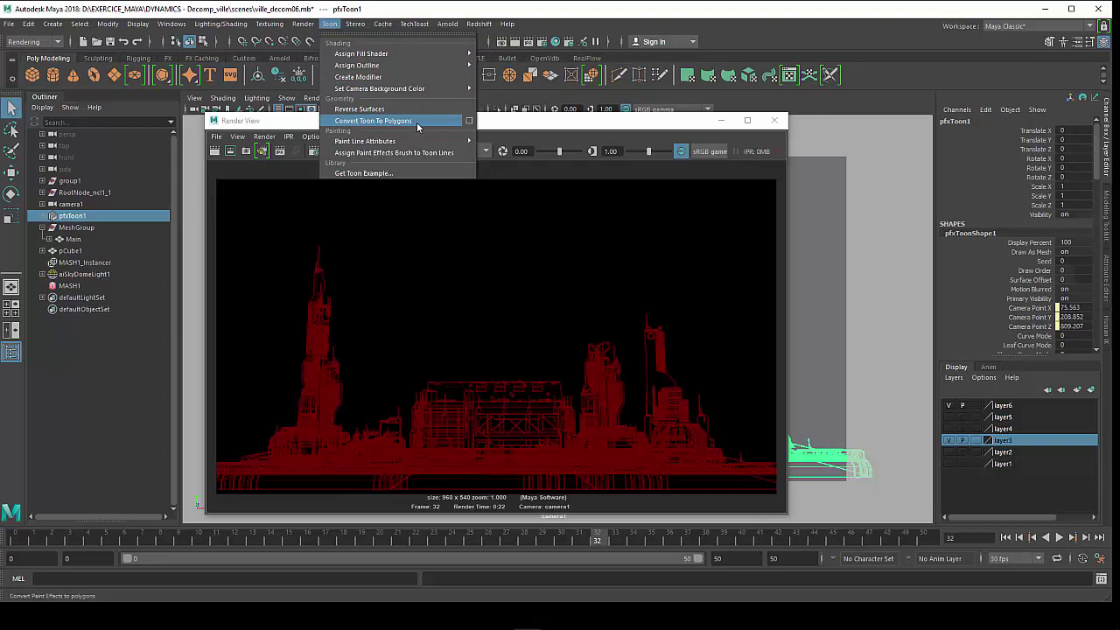
{"action": "left_click", "coordinate": [470, 121]}
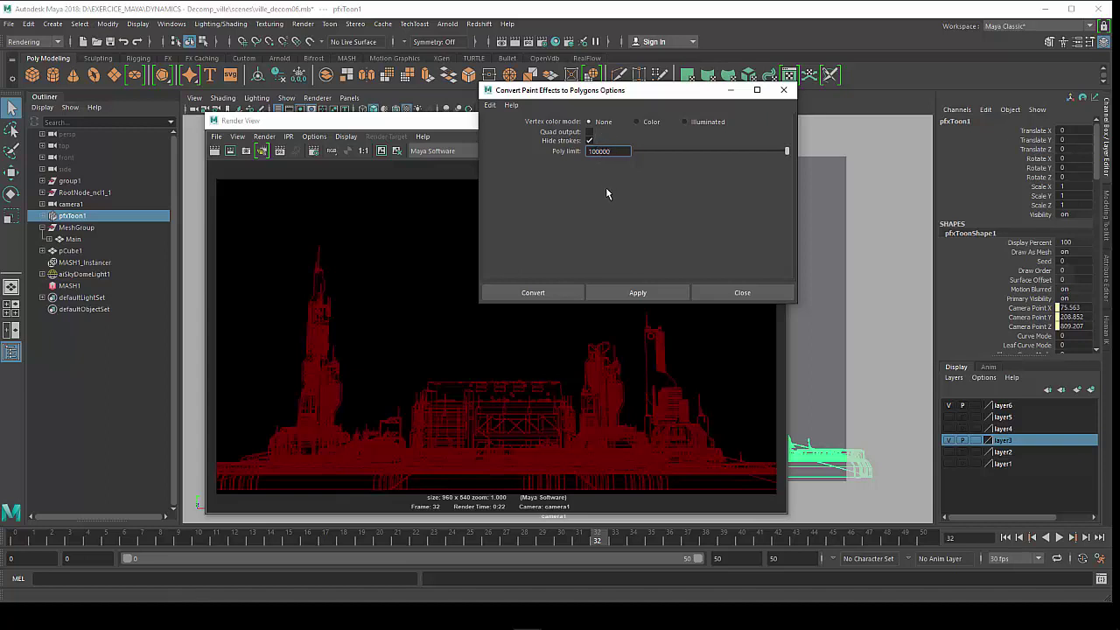
{"action": "type", "text": "0"}
{"action": "left_click_drag", "start_coordinate": [629, 92], "coordinate": [701, 98]}
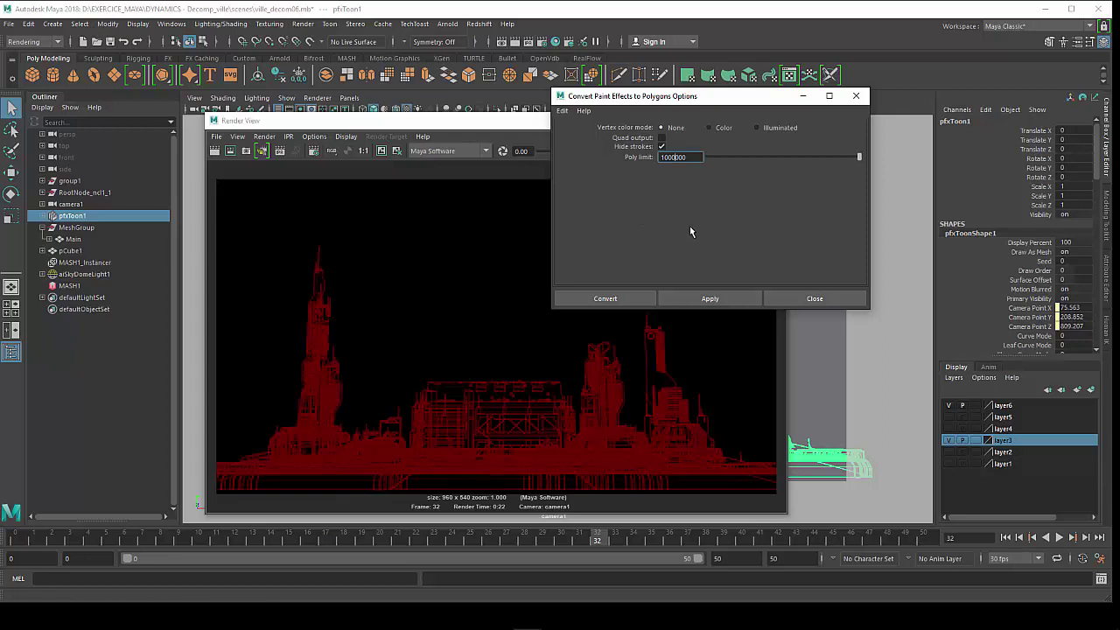
{"action": "left_click", "coordinate": [836, 303]}
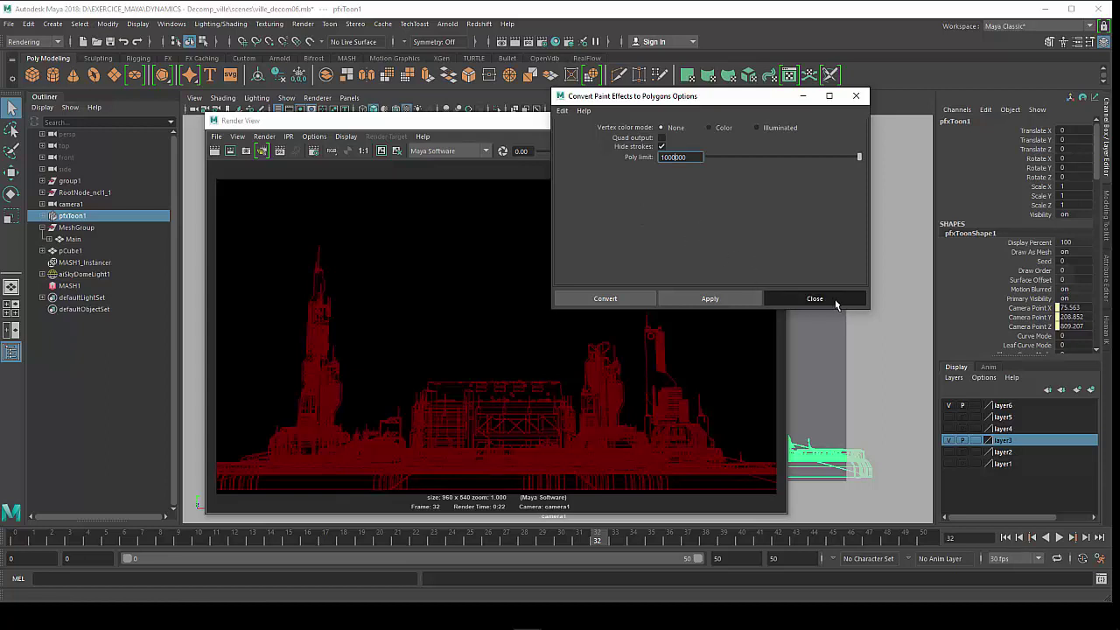
{"action": "left_click", "coordinate": [836, 303]}
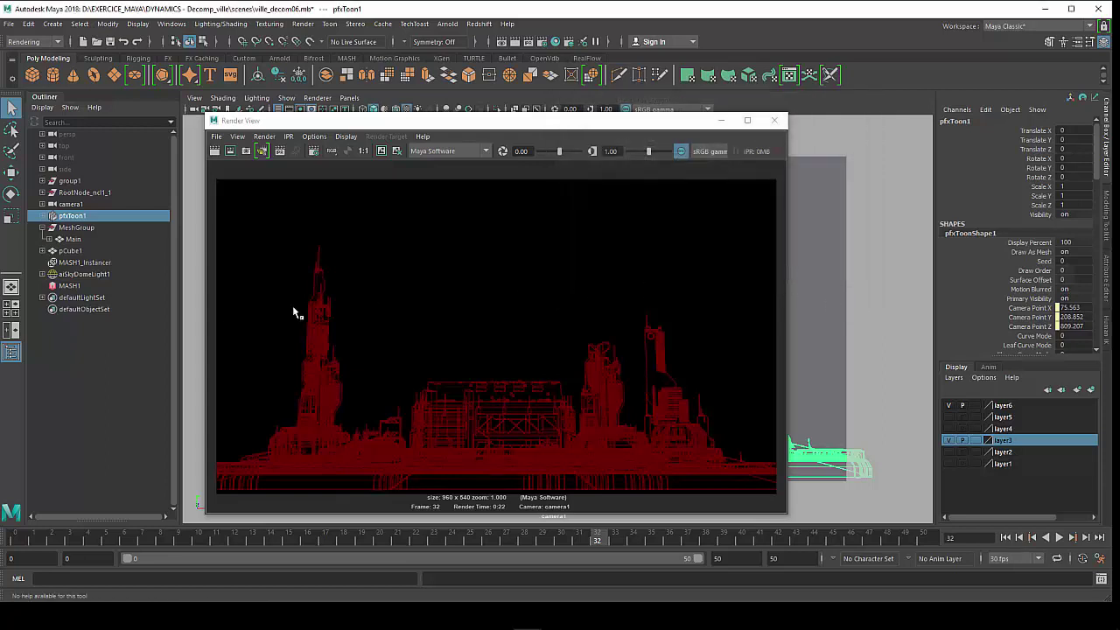
- Hide layer3's red toon lines and close the Render View
{"action": "left_click", "coordinate": [75, 230]}
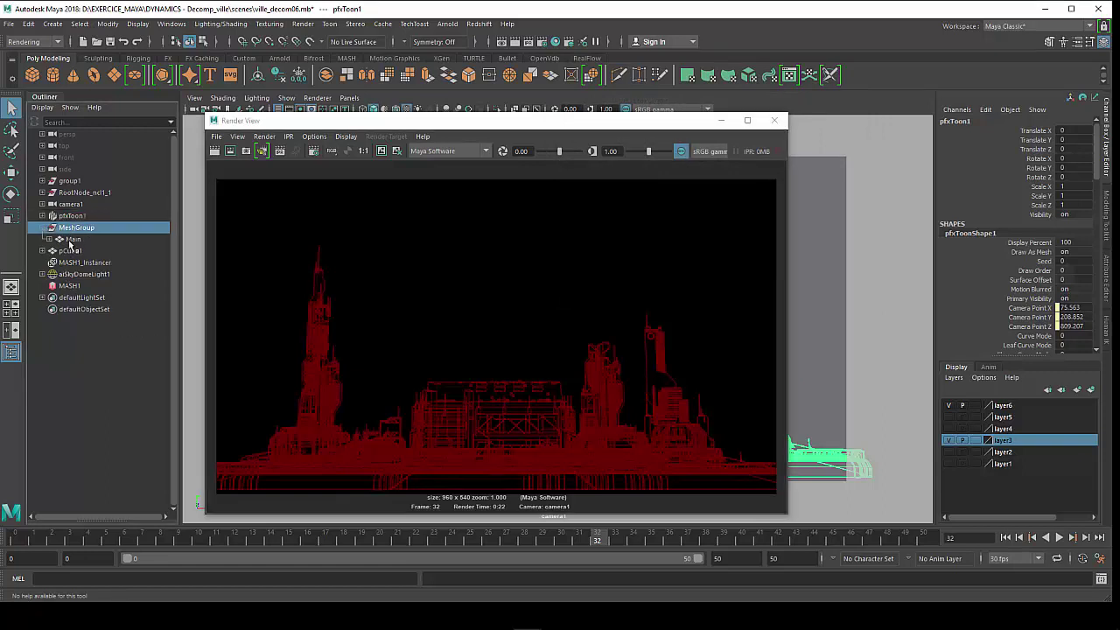
{"action": "left_click", "coordinate": [70, 240]}
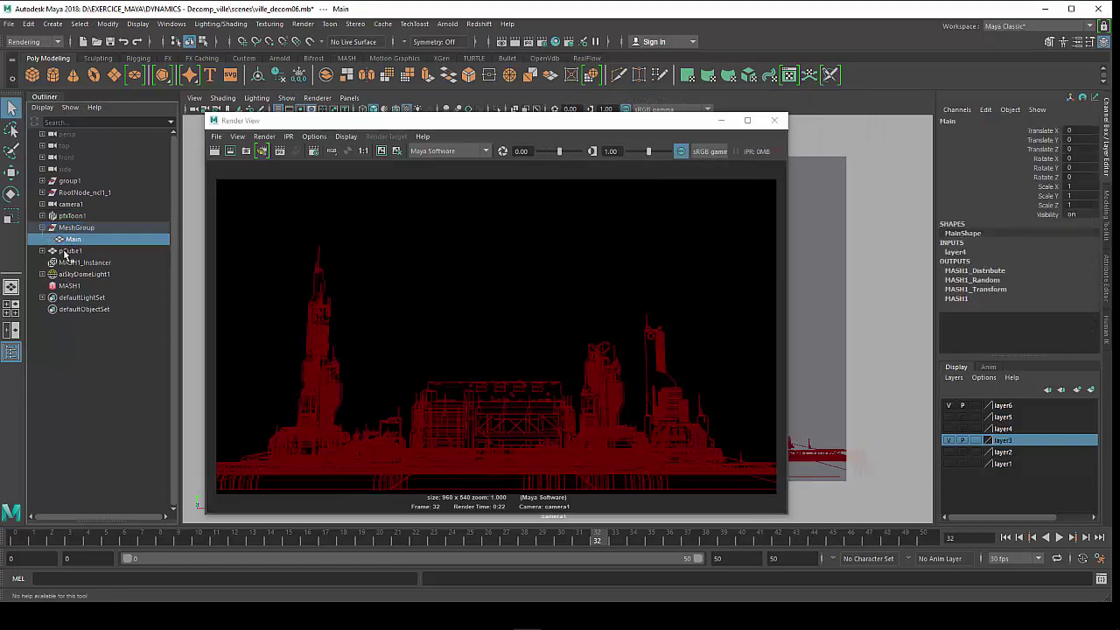
{"action": "left_click", "coordinate": [948, 440]}
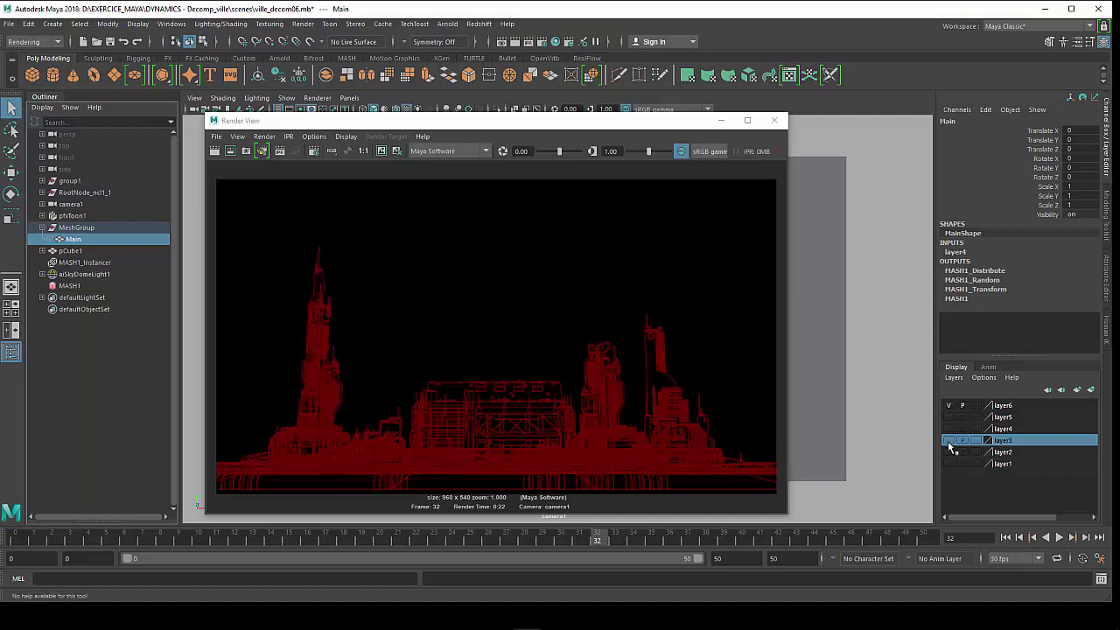
{"action": "left_click", "coordinate": [774, 122]}
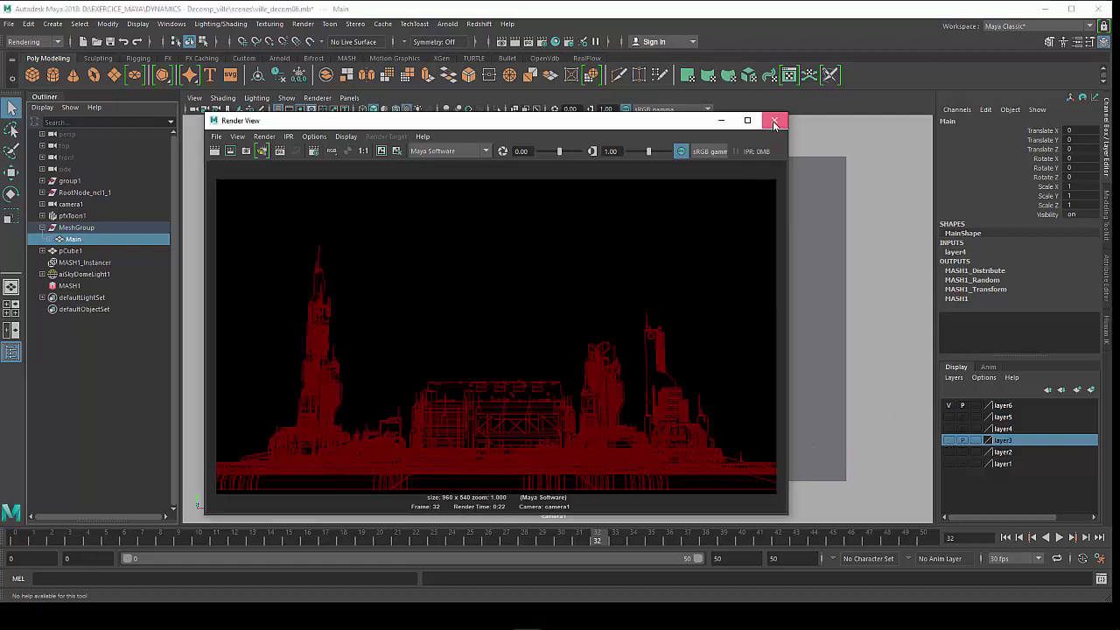
{"action": "left_click", "coordinate": [773, 123]}
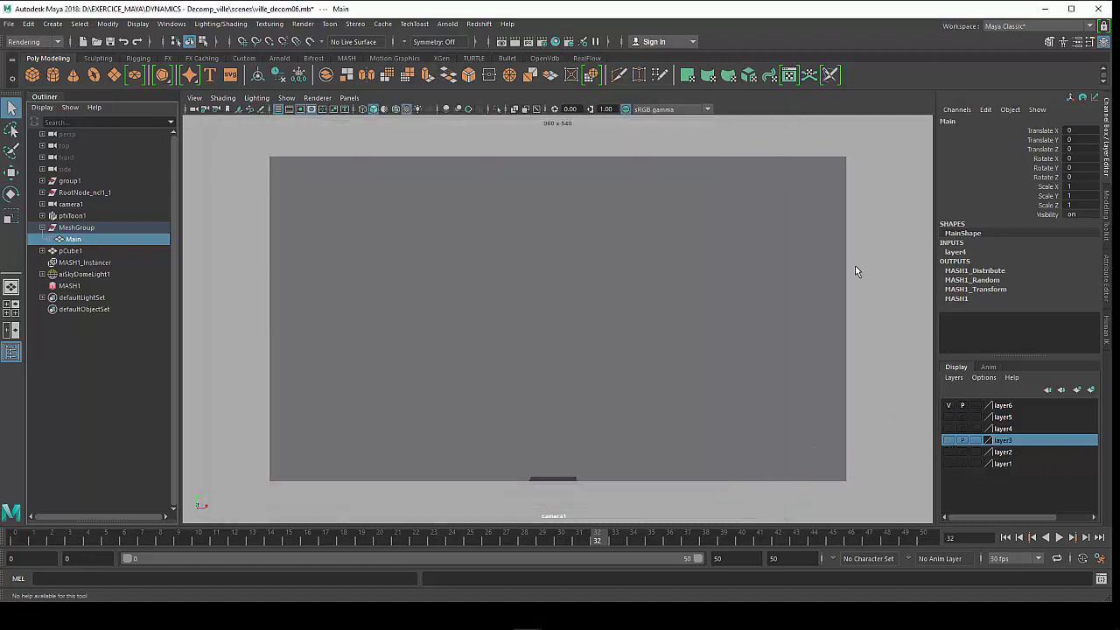
- Show layer4's city mesh and select the pCube1 instanced cube in the Outliner
{"action": "left_click", "coordinate": [948, 429]}
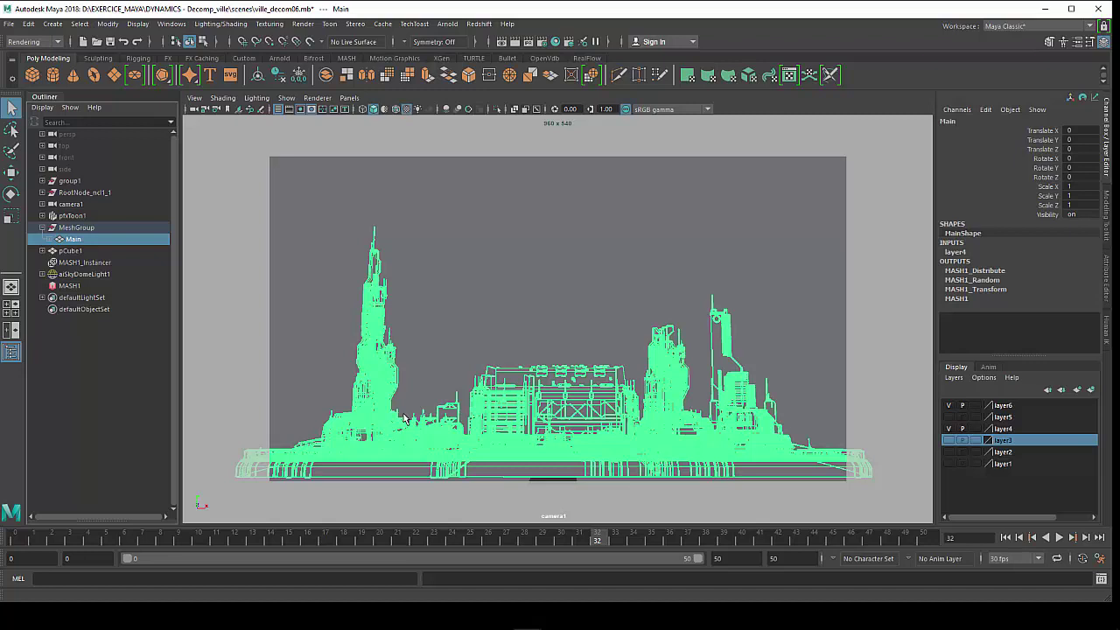
{"action": "left_click", "coordinate": [48, 240]}
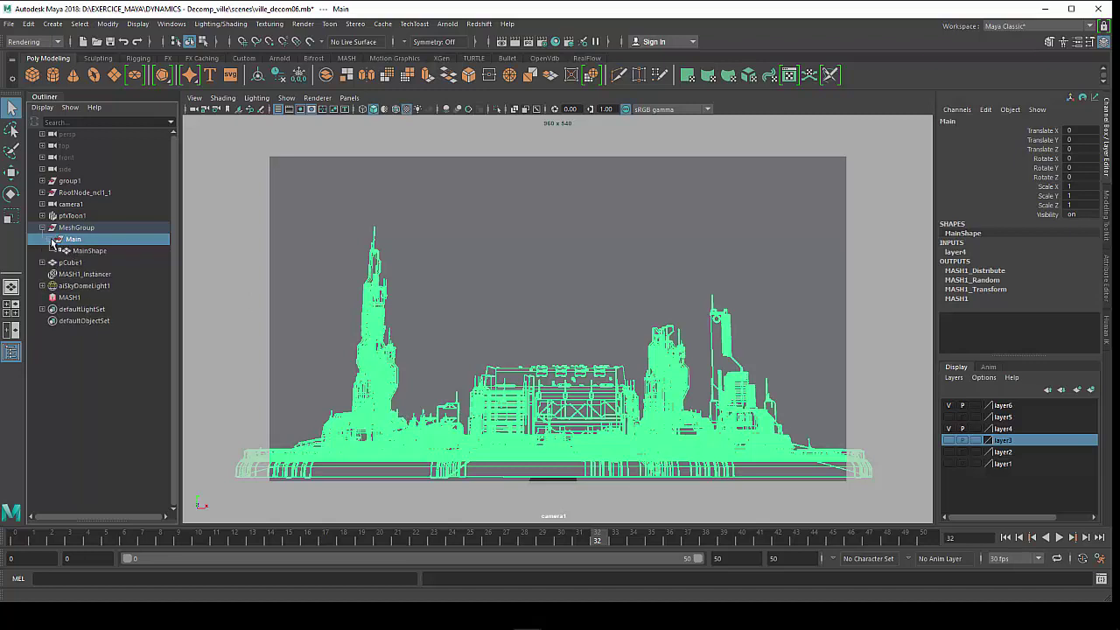
{"action": "left_click", "coordinate": [49, 240]}
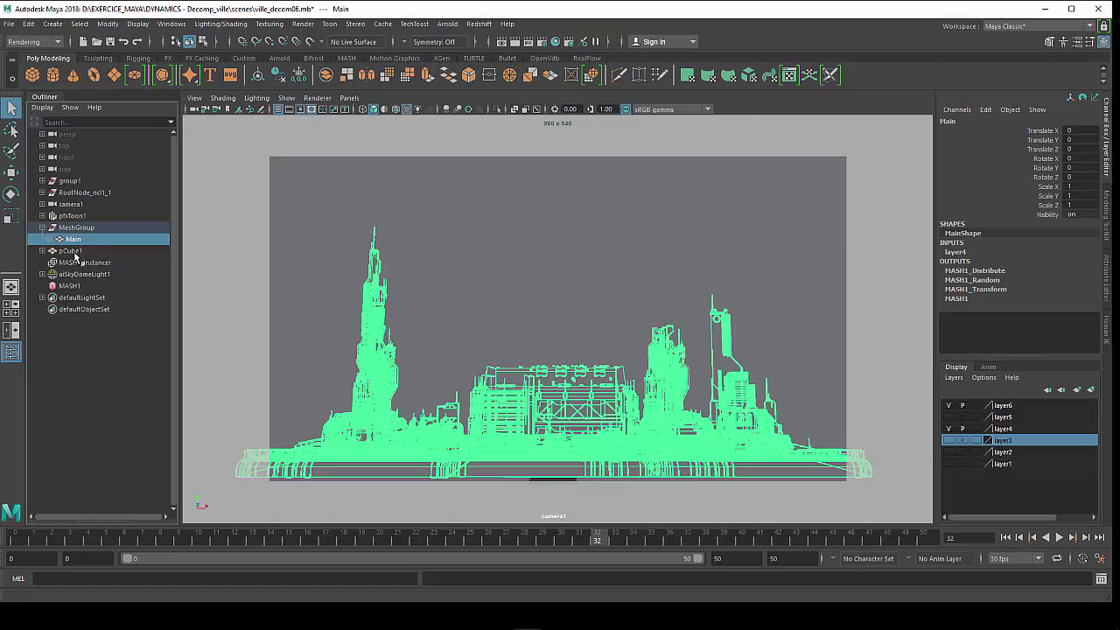
{"action": "left_click", "coordinate": [71, 252]}
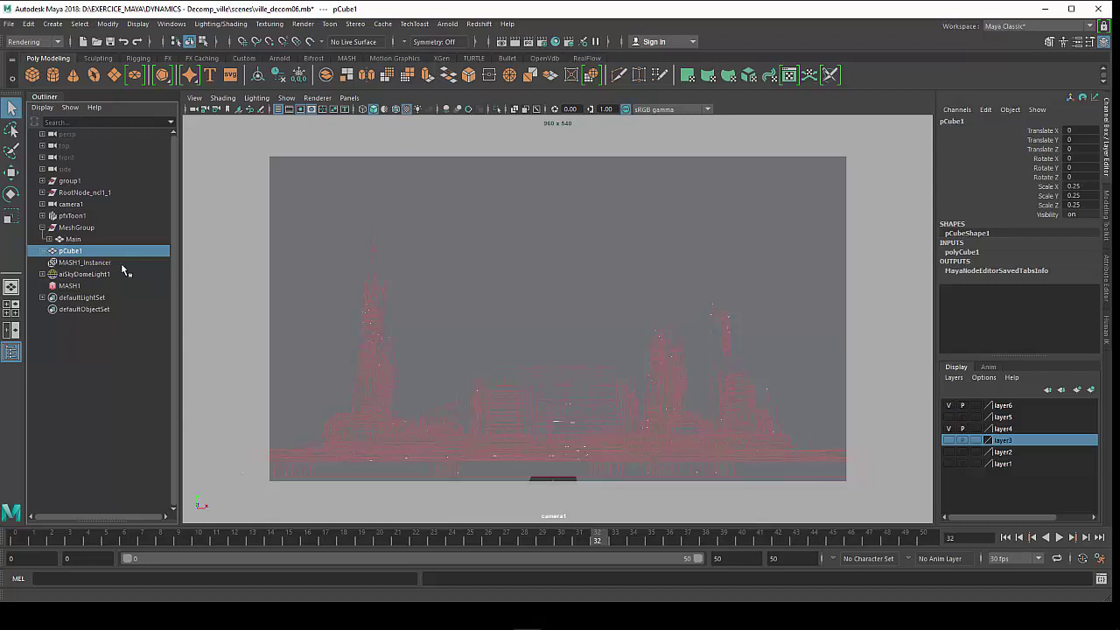
- Select MASH1, switch to the Animation menu set, and open MASH1's Attribute Editor
{"action": "left_click", "coordinate": [70, 286]}
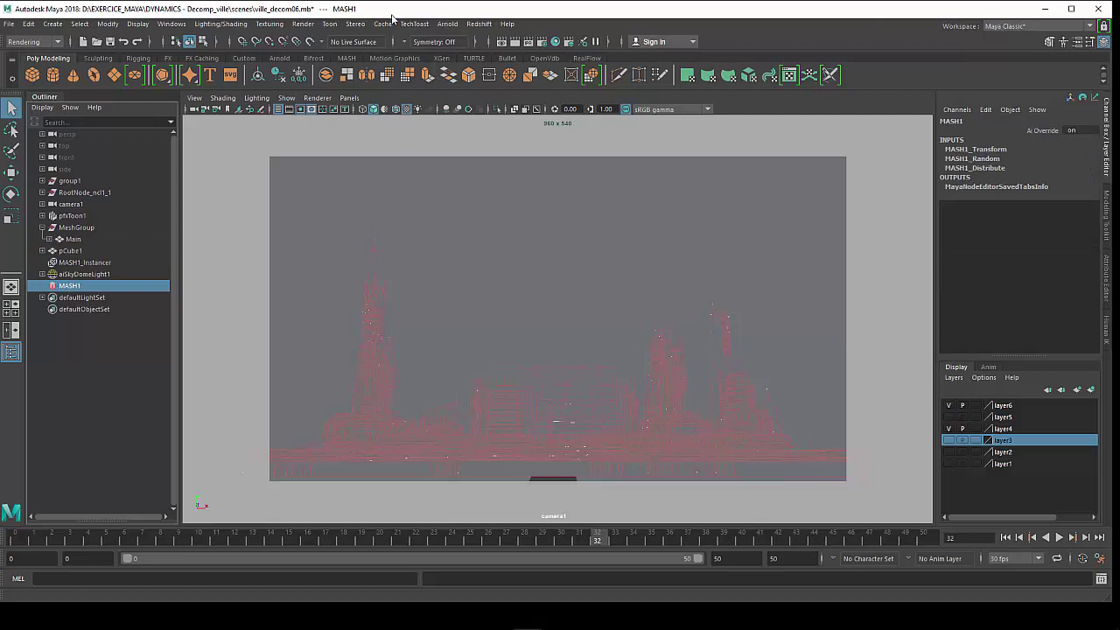
{"action": "left_click", "coordinate": [35, 41]}
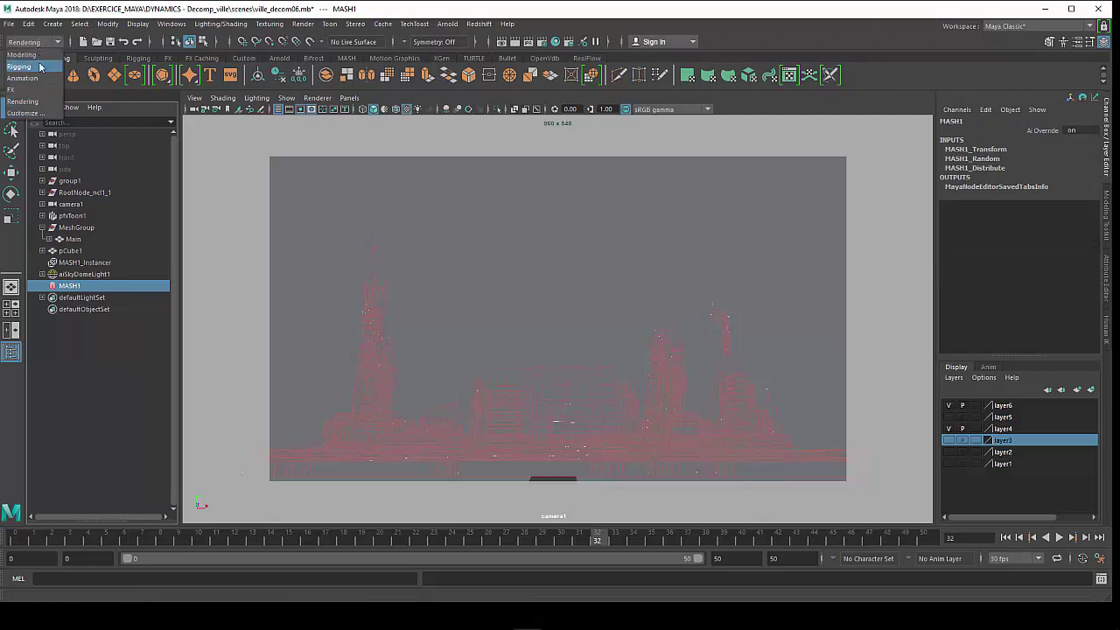
{"action": "left_click", "coordinate": [35, 85]}
{"action": "left_click", "coordinate": [361, 24]}
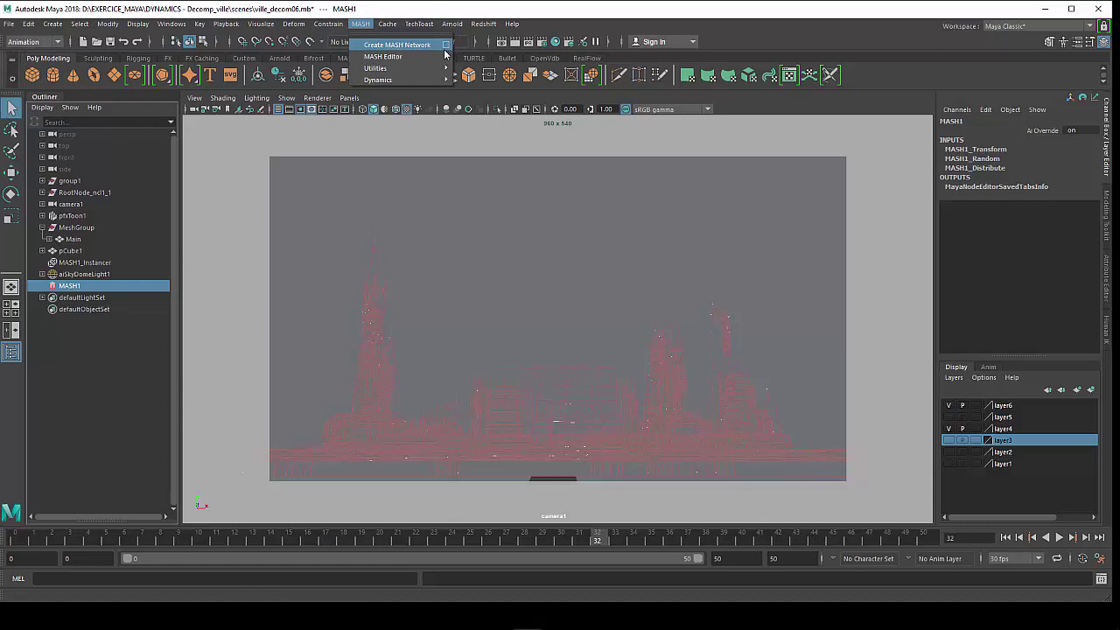
{"action": "left_click", "coordinate": [76, 288]}
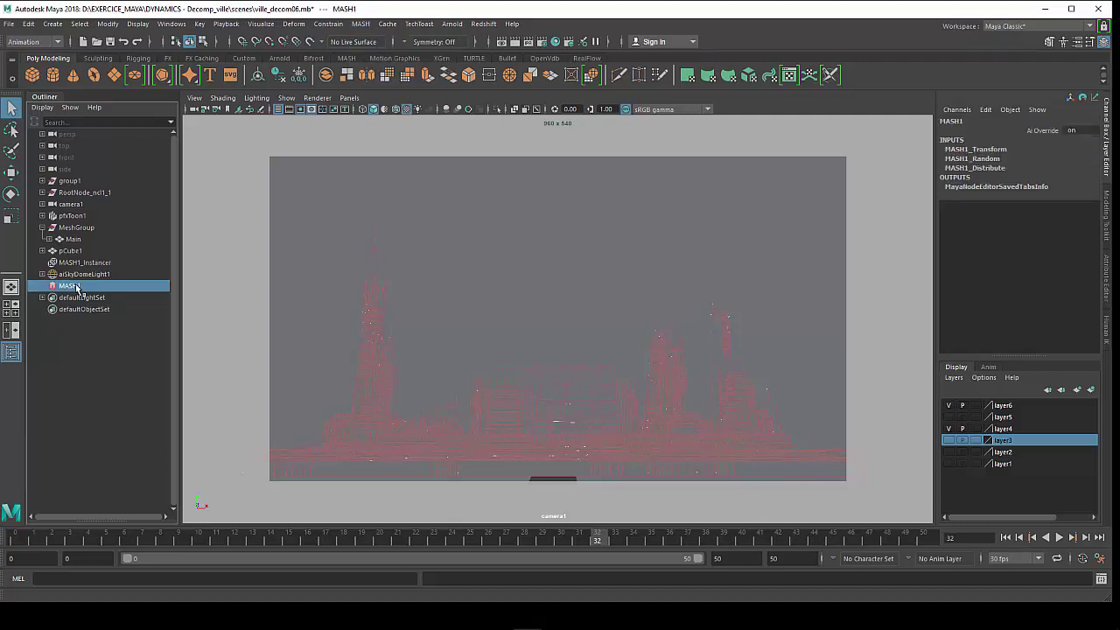
{"action": "key", "text": "ctrl+a"}
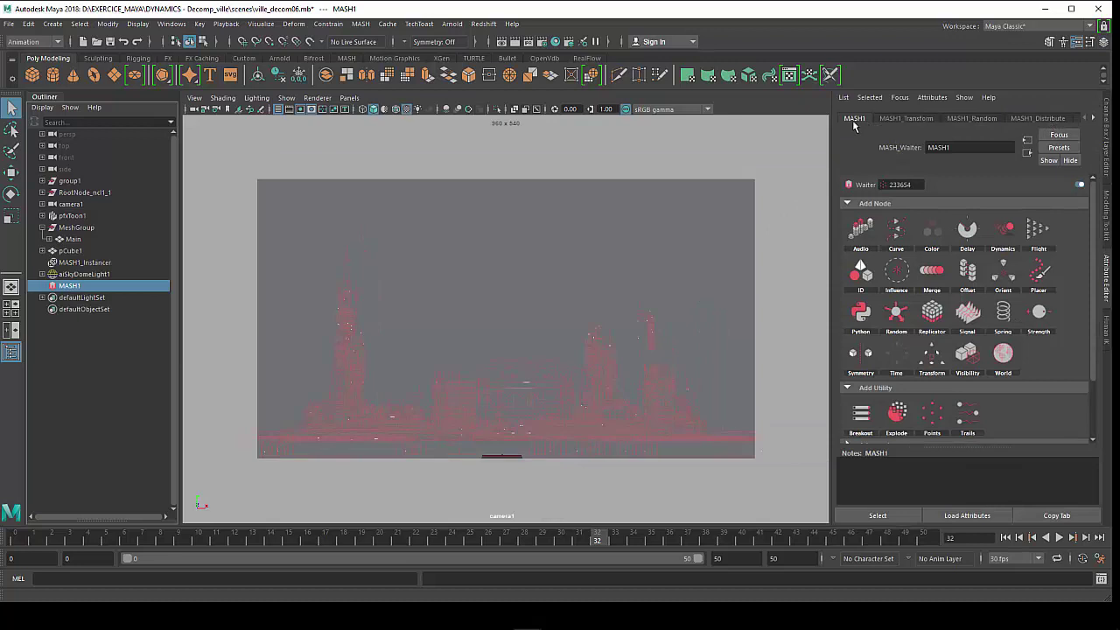
- In MASH1_Distribute, keep Mesh as the distribution type and review the Voxel method options
{"action": "left_click", "coordinate": [1041, 122]}
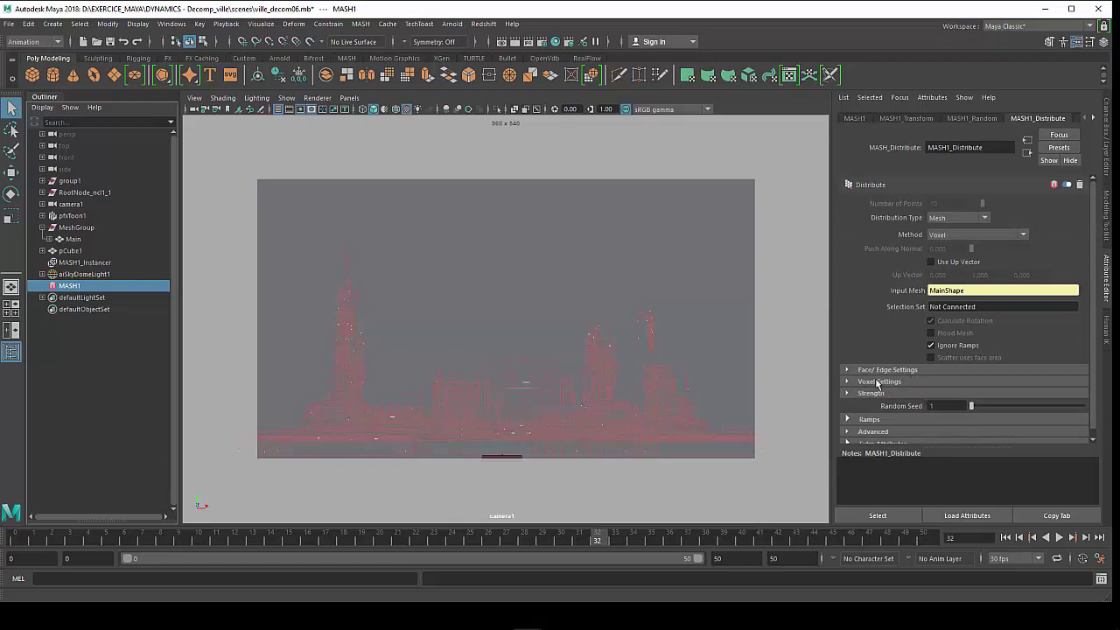
{"action": "scroll", "coordinate": [878, 385], "scroll_direction": "down", "scroll_amount": 1}
{"action": "left_click", "coordinate": [954, 213]}
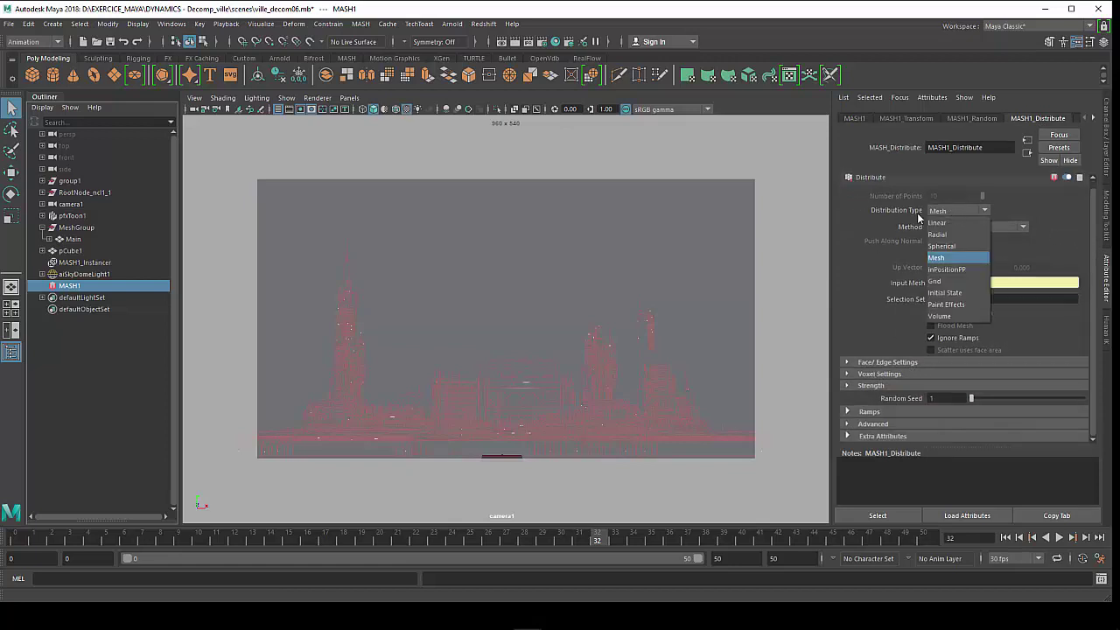
{"action": "left_click", "coordinate": [946, 259]}
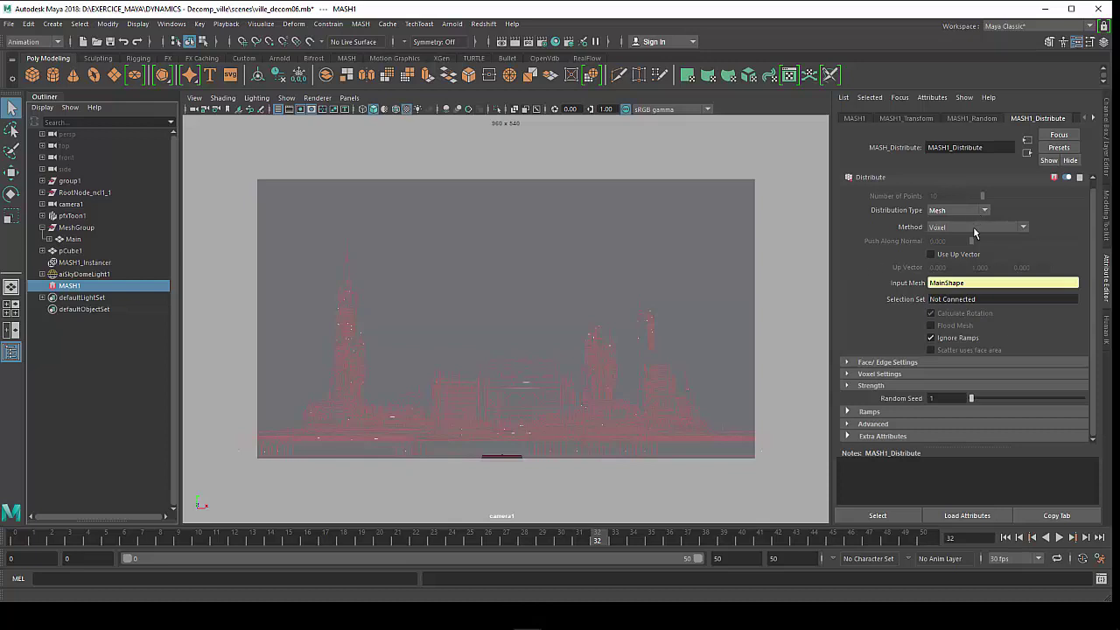
{"action": "left_click", "coordinate": [973, 227]}
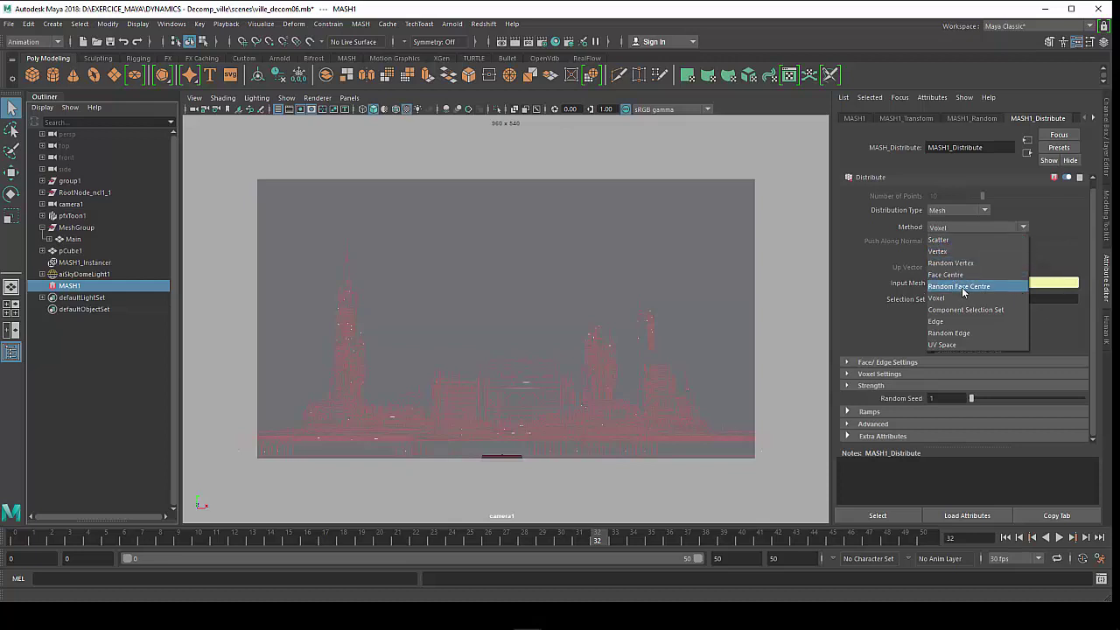
{"action": "left_click", "coordinate": [861, 280]}
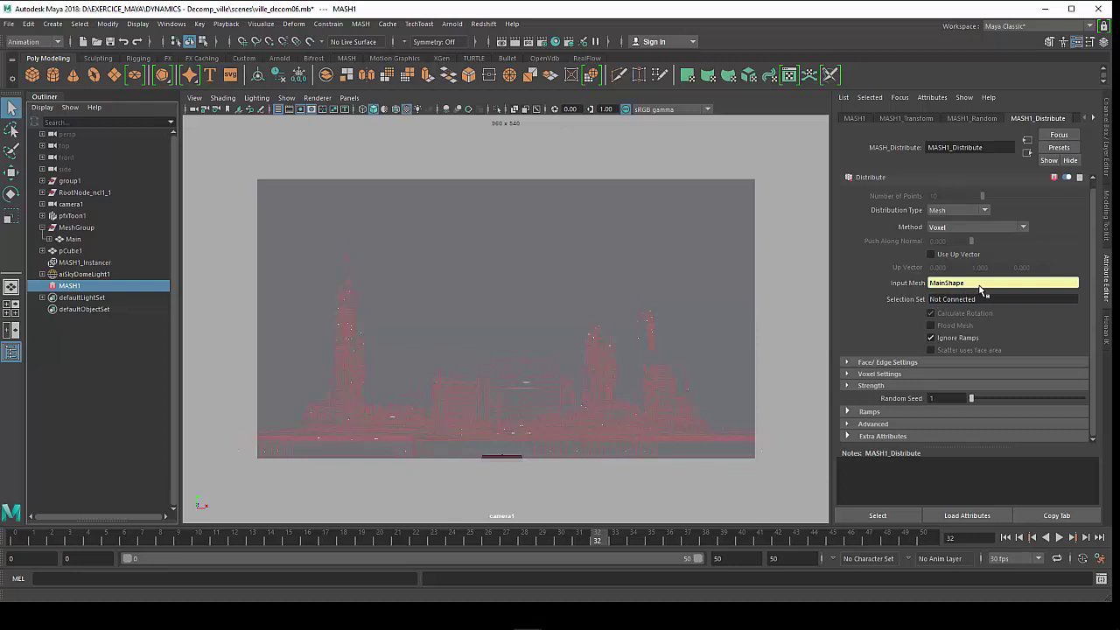
- Hide layer4, show and select layer5's pink cube city, then open the MASH Editor
{"action": "left_click", "coordinate": [1108, 154]}
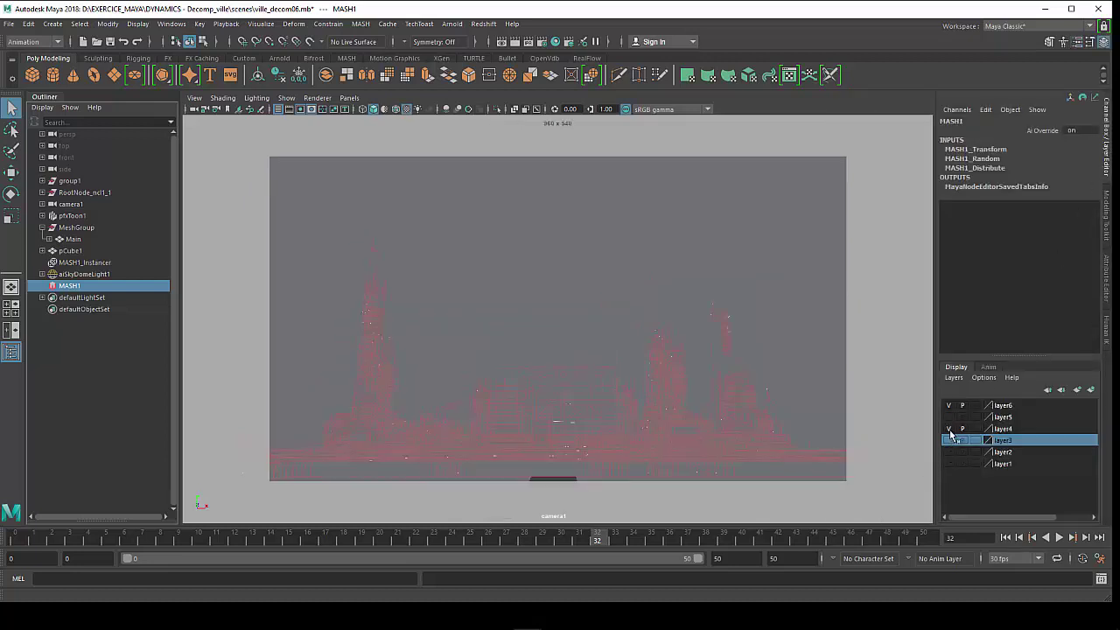
{"action": "left_click", "coordinate": [949, 430]}
{"action": "left_click", "coordinate": [949, 418]}
{"action": "left_click", "coordinate": [1006, 418]}
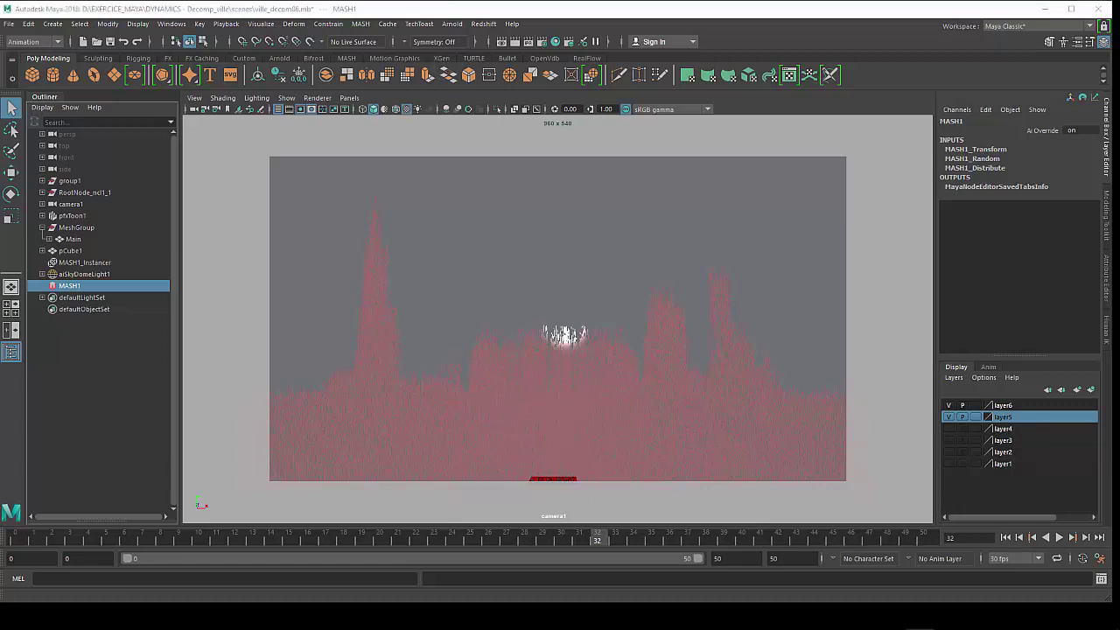
{"action": "left_click", "coordinate": [360, 24]}
{"action": "left_click", "coordinate": [382, 56]}
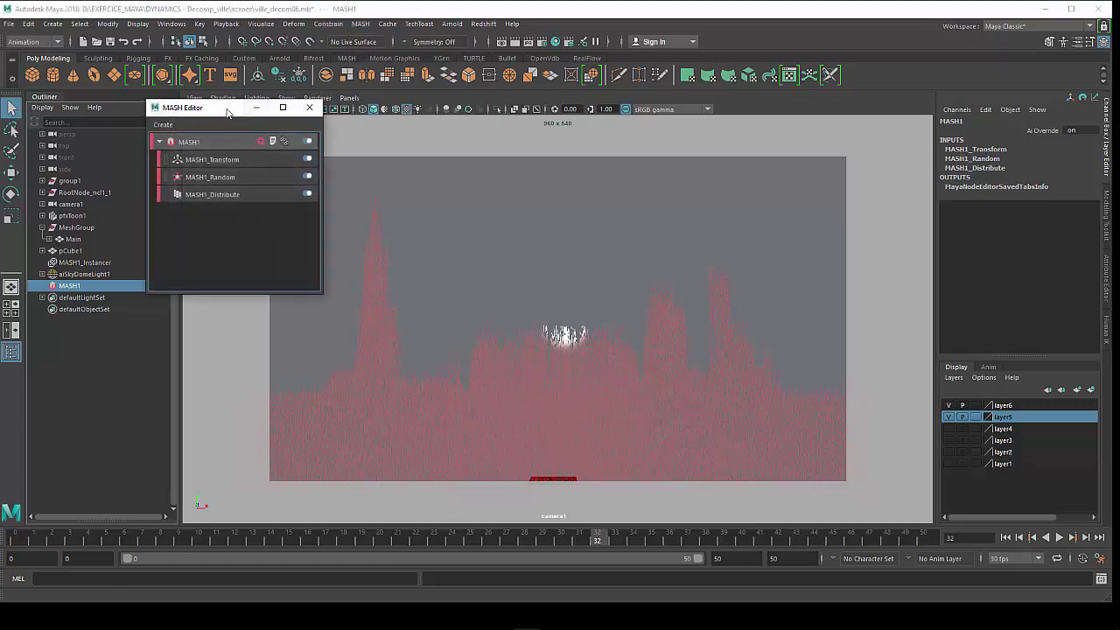
- Disable MASH1_Random, view MASH1_Transform, then load MASH1_Instancer instancing pCube1 in the Attribute Editor
{"action": "left_click_drag", "start_coordinate": [221, 110], "coordinate": [249, 104]}
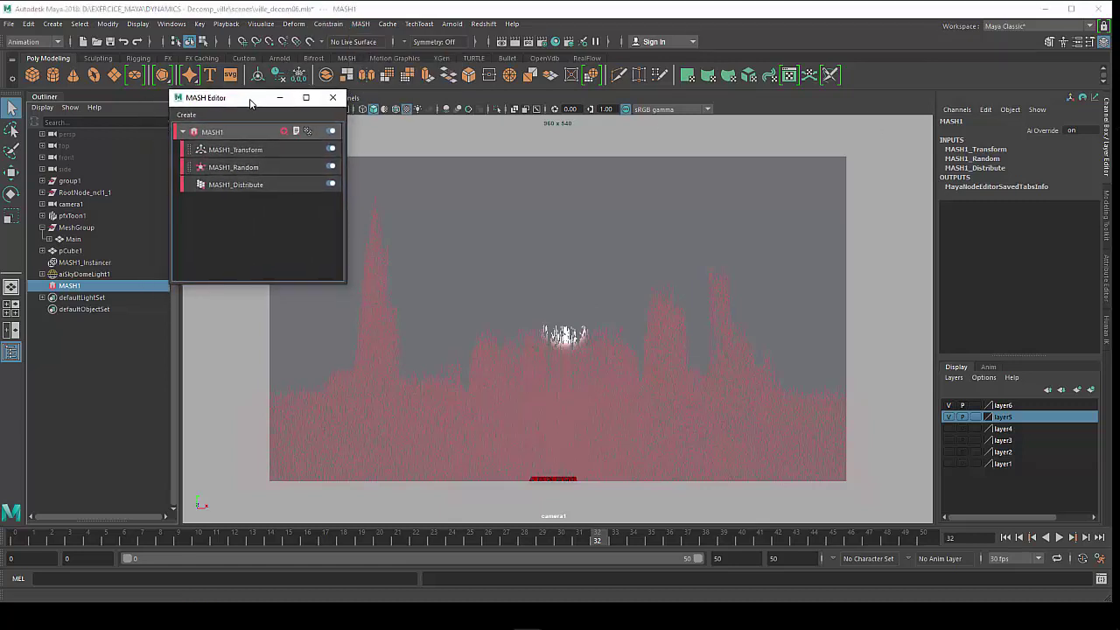
{"action": "left_click", "coordinate": [329, 168]}
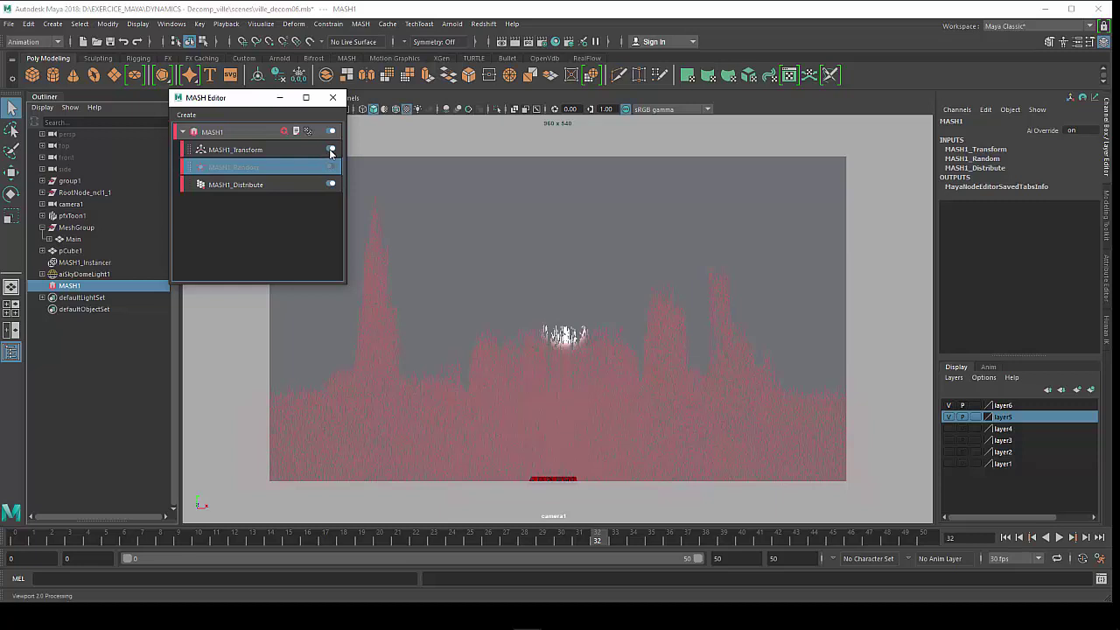
{"action": "left_click", "coordinate": [329, 151]}
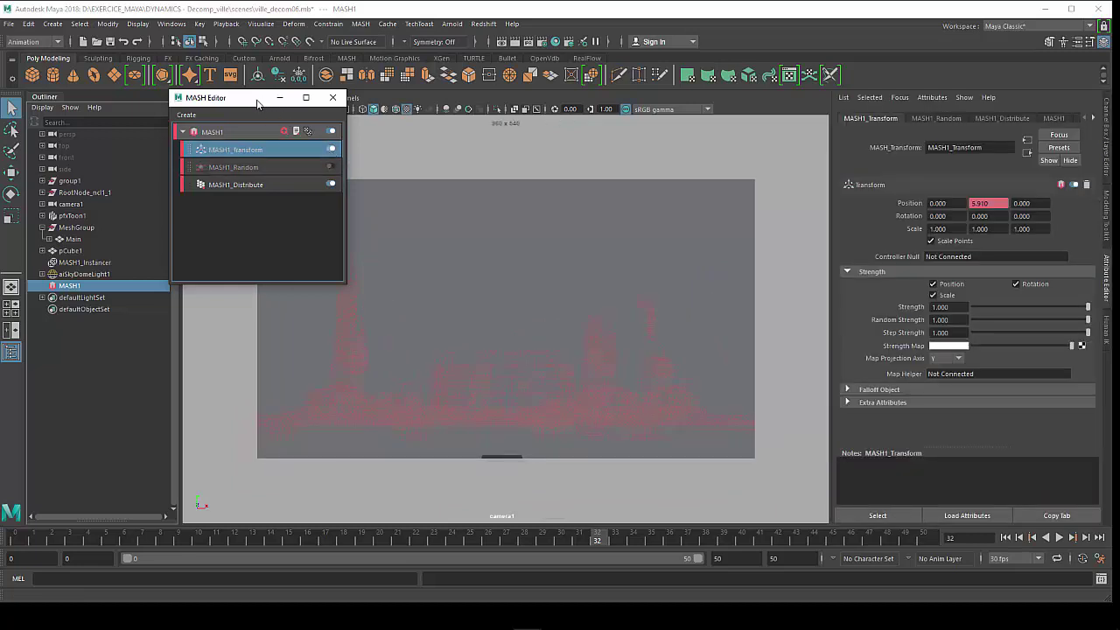
{"action": "left_click_drag", "start_coordinate": [254, 98], "coordinate": [219, 103]}
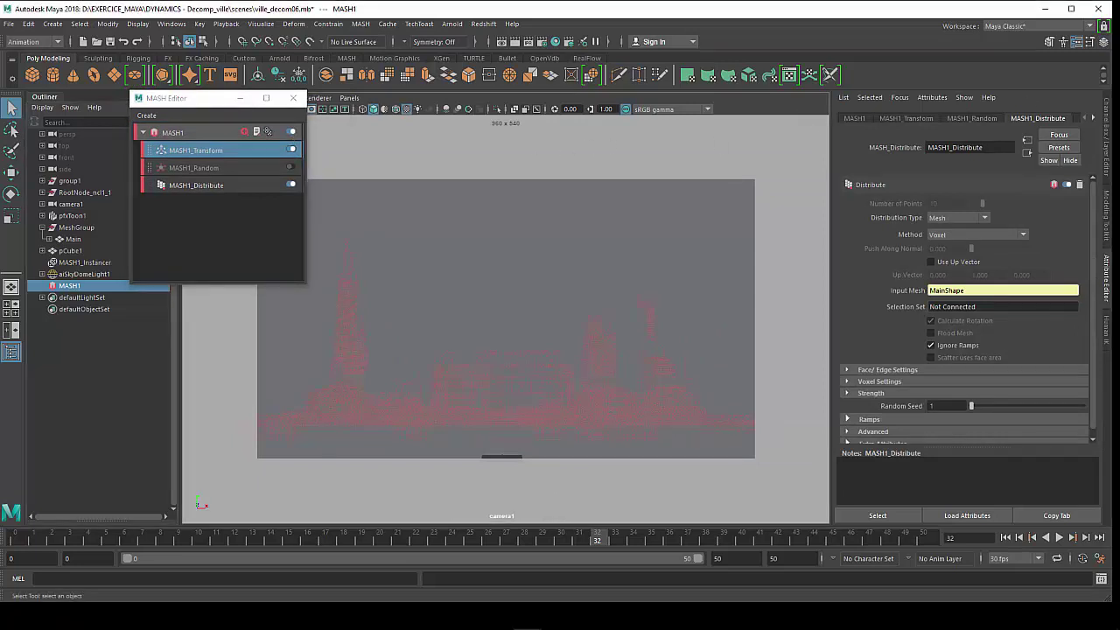
{"action": "left_click", "coordinate": [507, 367]}
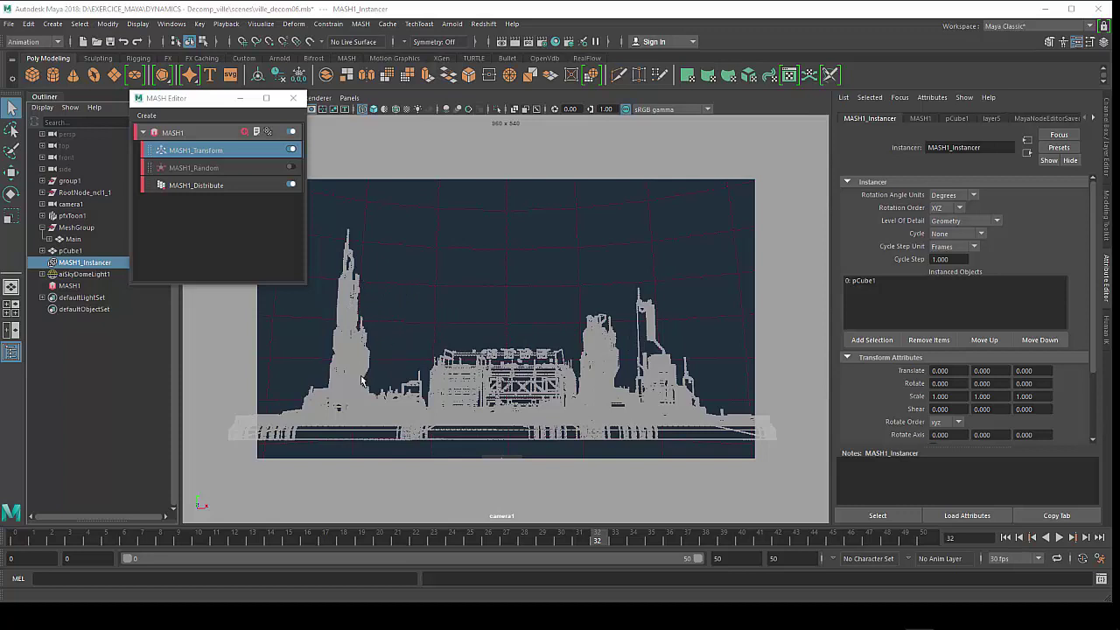
- Check pCube1's 0.25 scale in the Channel Box, then reselect MASH1_Instancer
{"action": "left_click", "coordinate": [75, 253]}
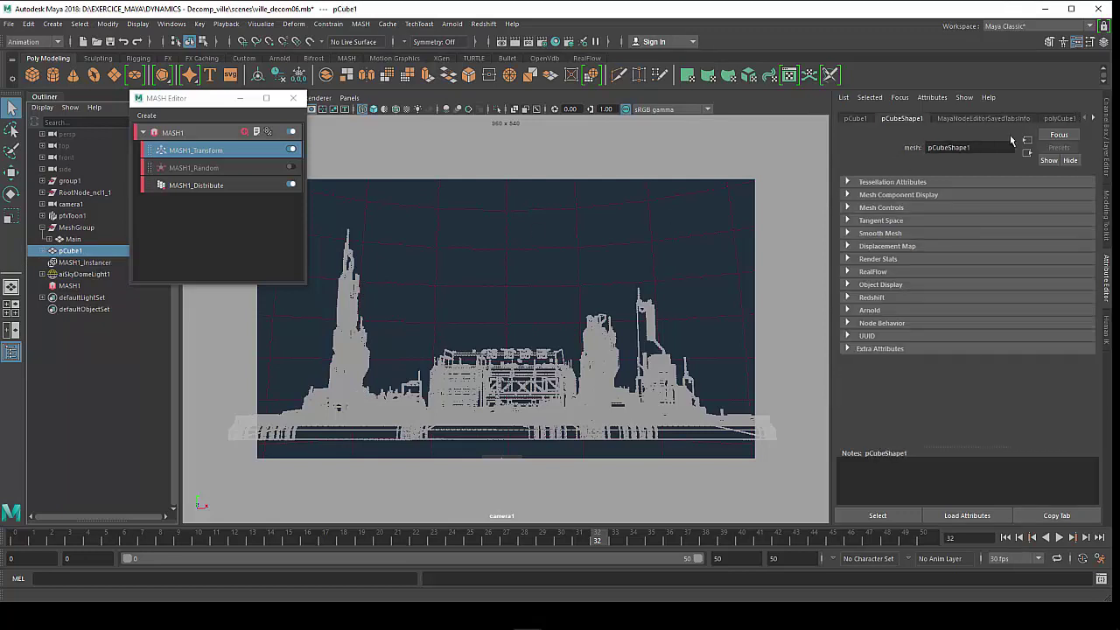
{"action": "left_click", "coordinate": [1107, 133]}
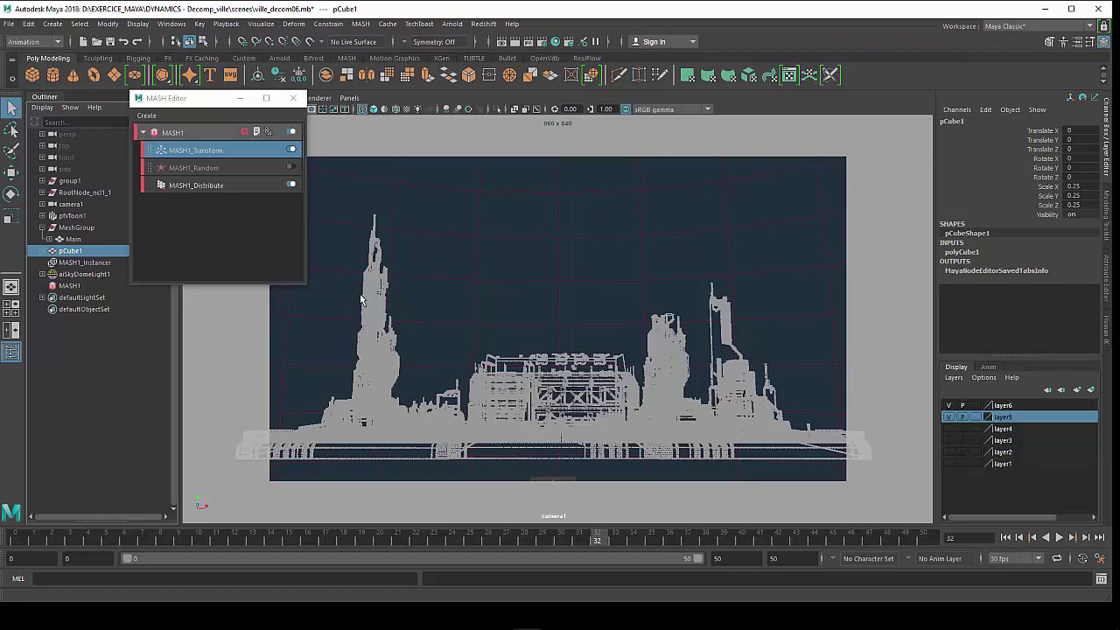
{"action": "left_click", "coordinate": [82, 264]}
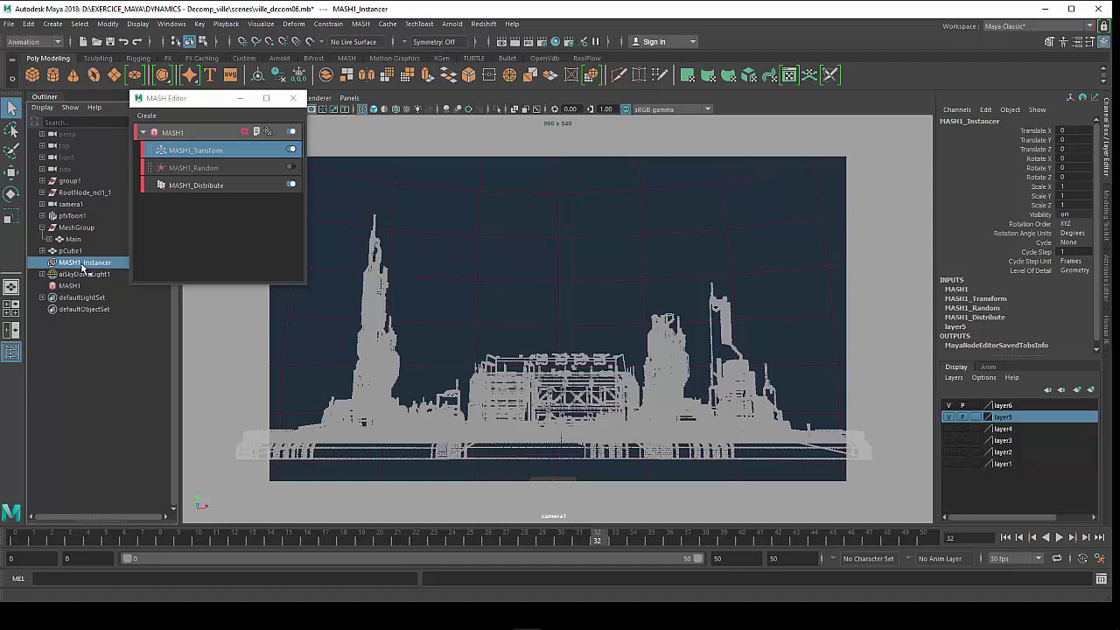
- Inspect the Distribute and Transform nodes, then show MASH1's list of addable nodes
{"action": "double_click", "coordinate": [202, 187]}
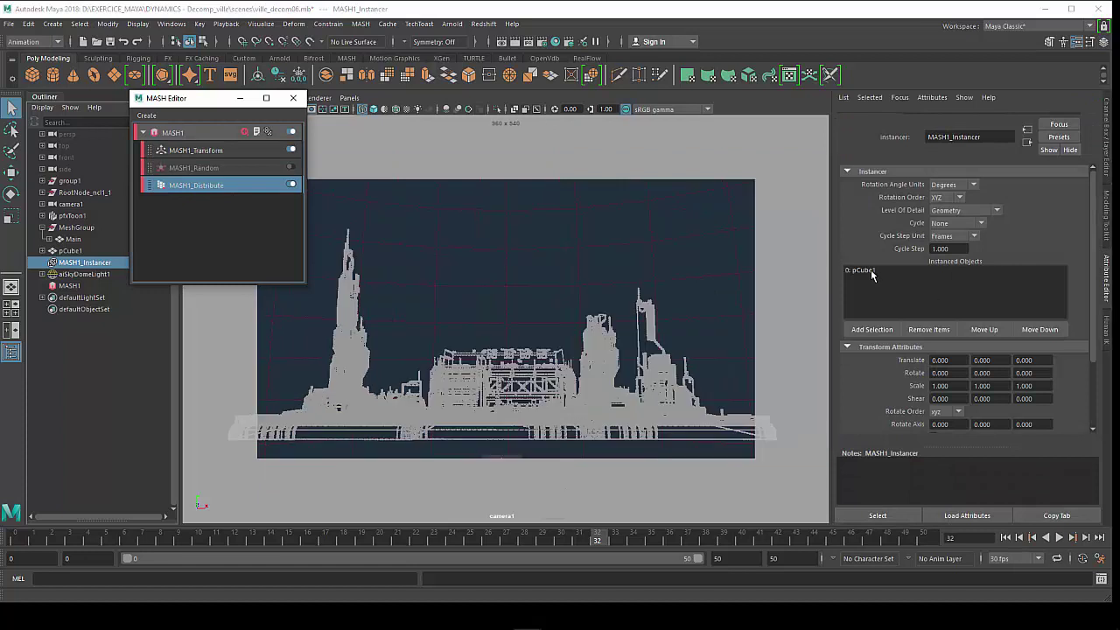
{"action": "left_click", "coordinate": [204, 152]}
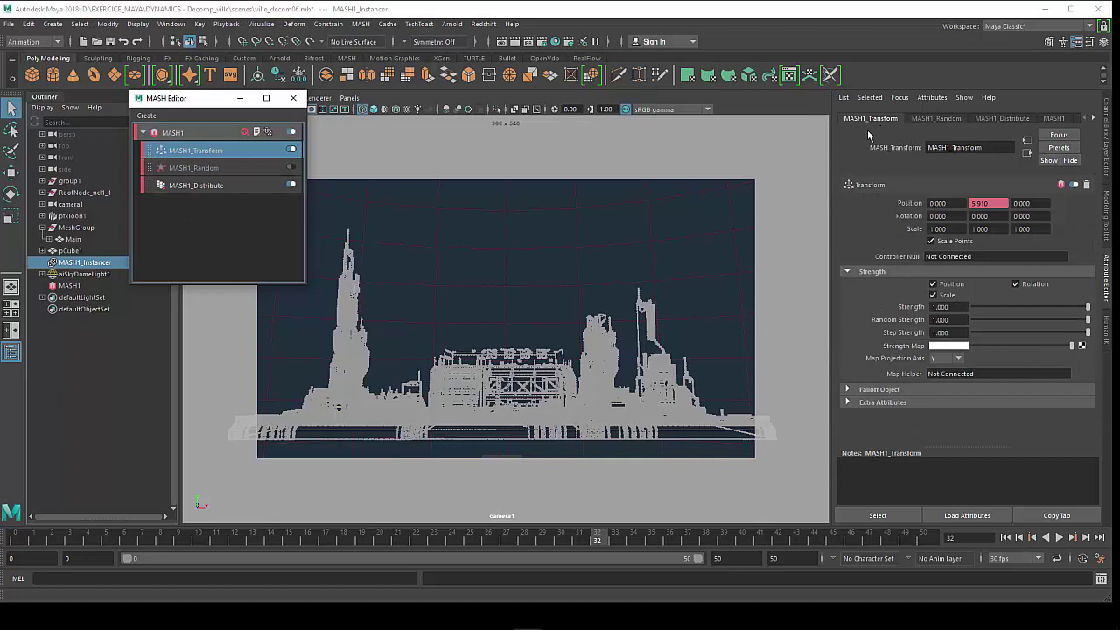
{"action": "left_click", "coordinate": [217, 131]}
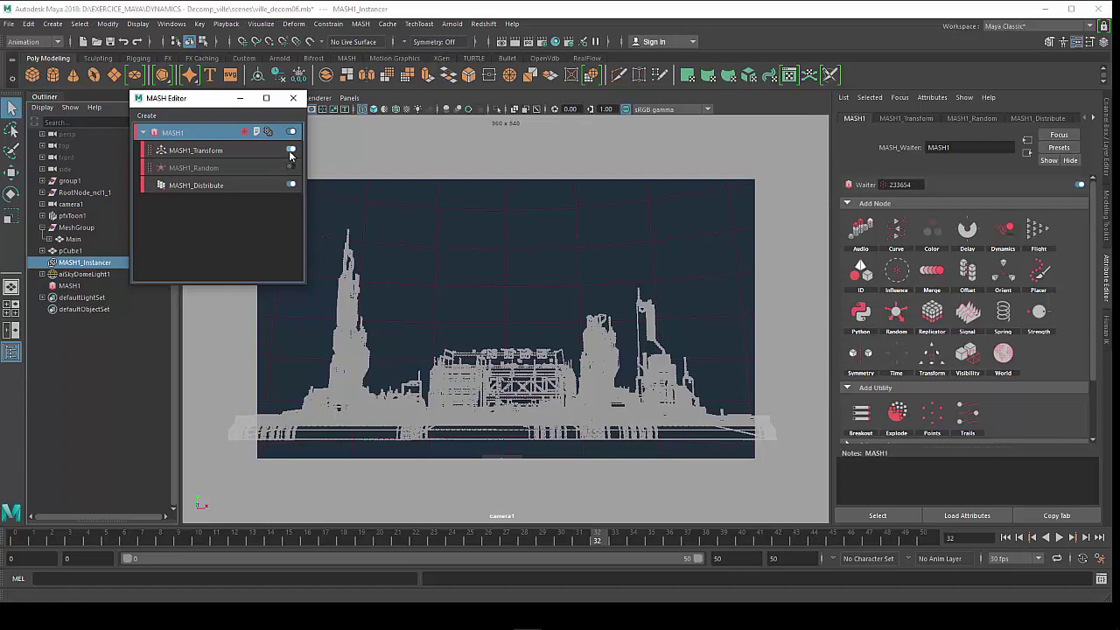
- Disable MASH1_Transform and enable MASH1_Random, whose Scale Y 35 stretches cubes into spikes
{"action": "left_click", "coordinate": [291, 151]}
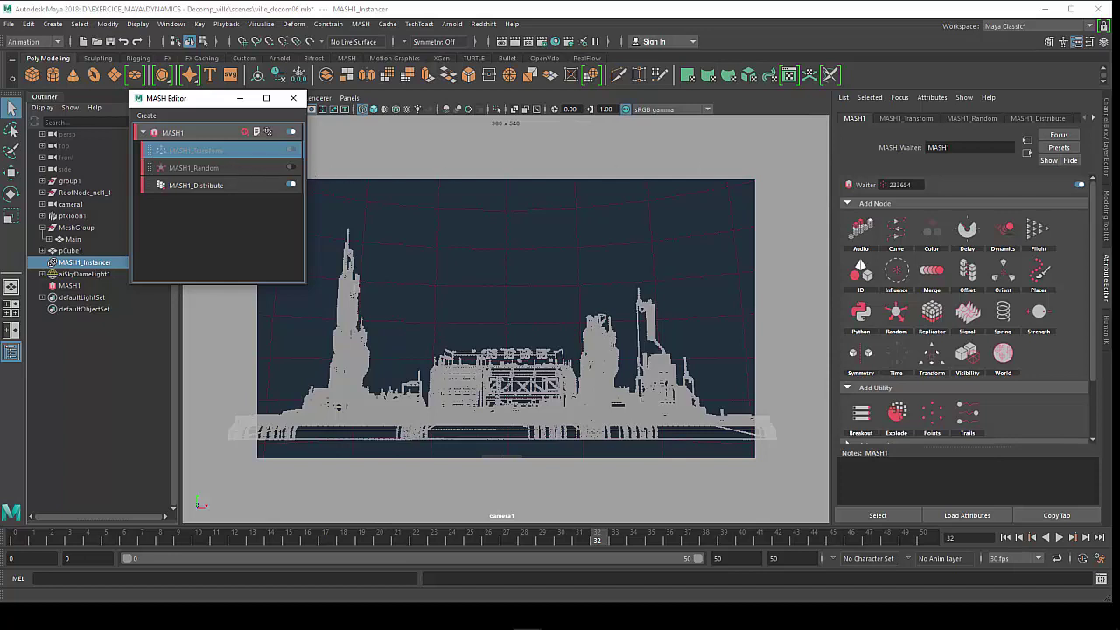
{"action": "left_click", "coordinate": [195, 167]}
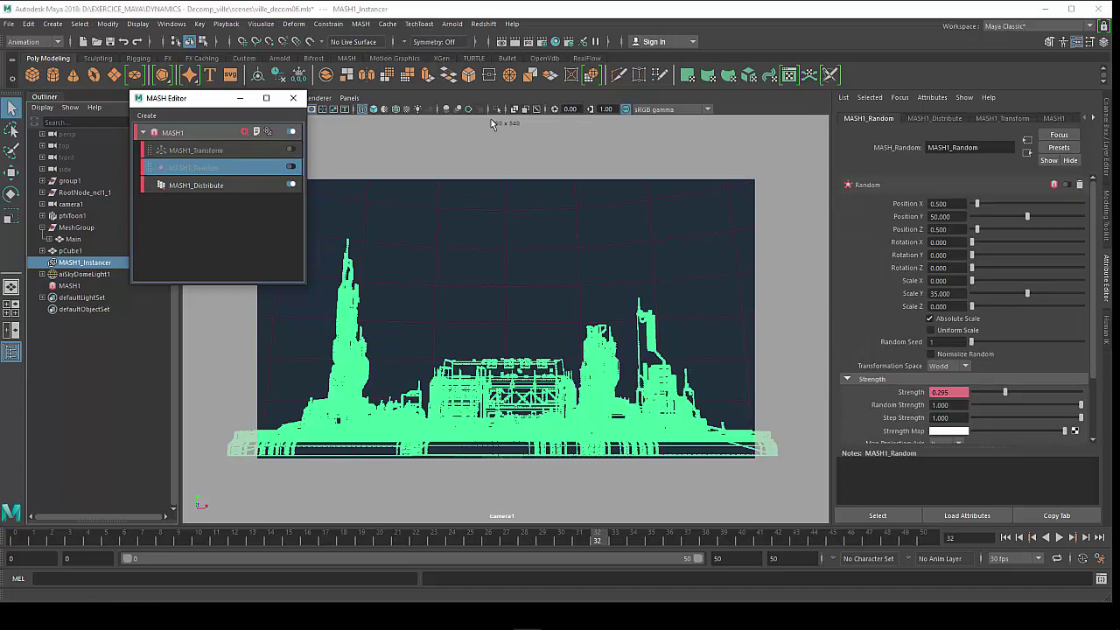
{"action": "left_click", "coordinate": [292, 167]}
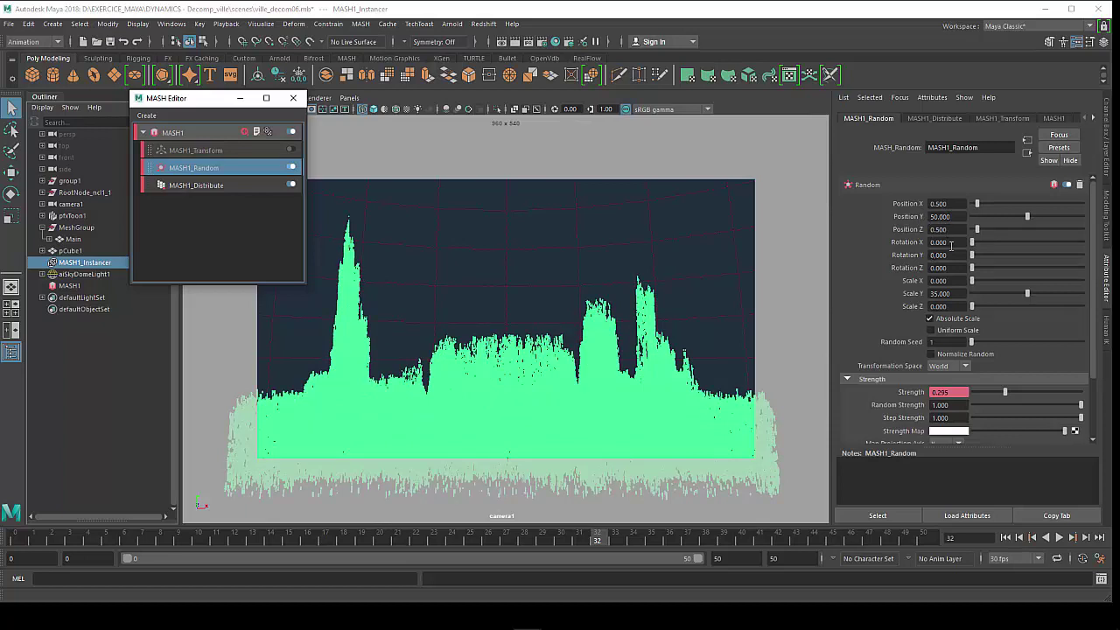
{"action": "left_click", "coordinate": [954, 293]}
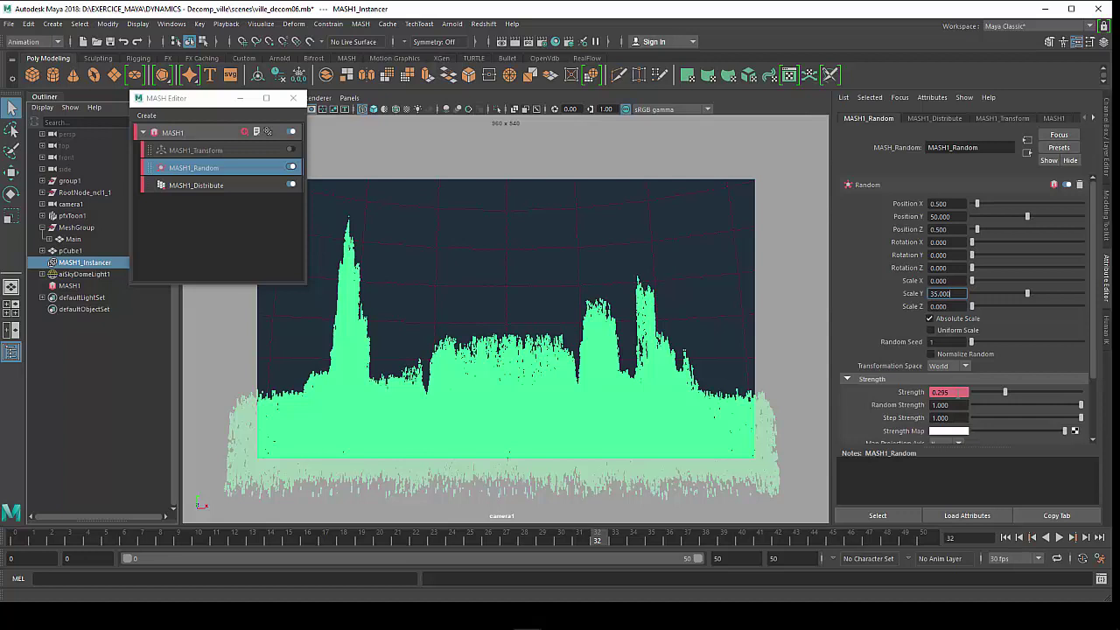
- At frame 0, key Random Strength 1 and re-enable MASH1_Transform with keyed Position Y 20
{"action": "left_click", "coordinate": [1005, 537]}
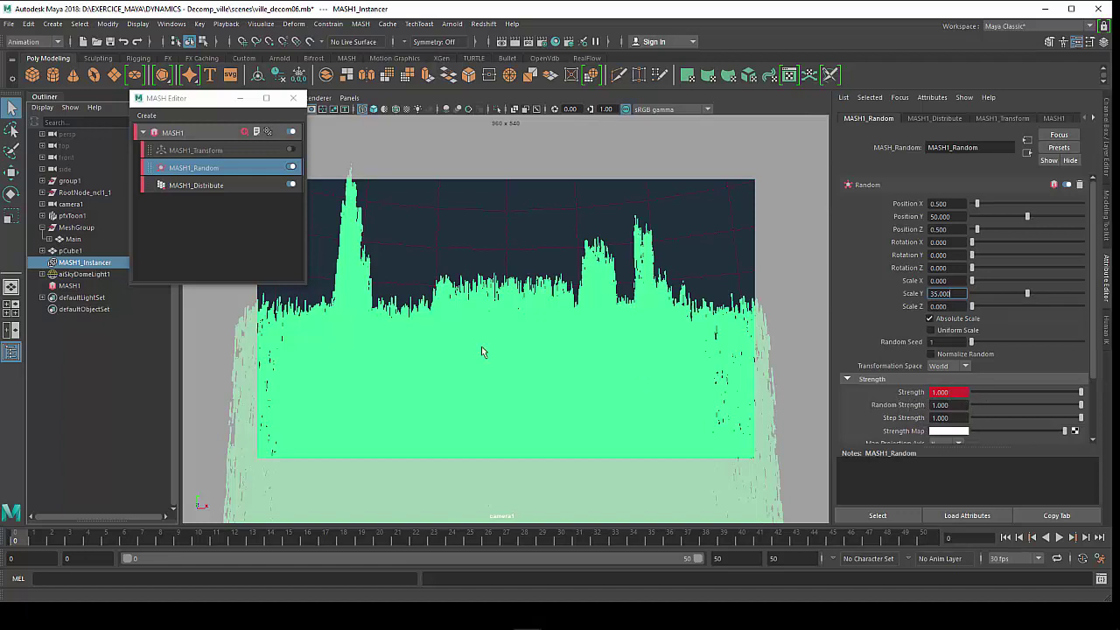
{"action": "left_click", "coordinate": [291, 149]}
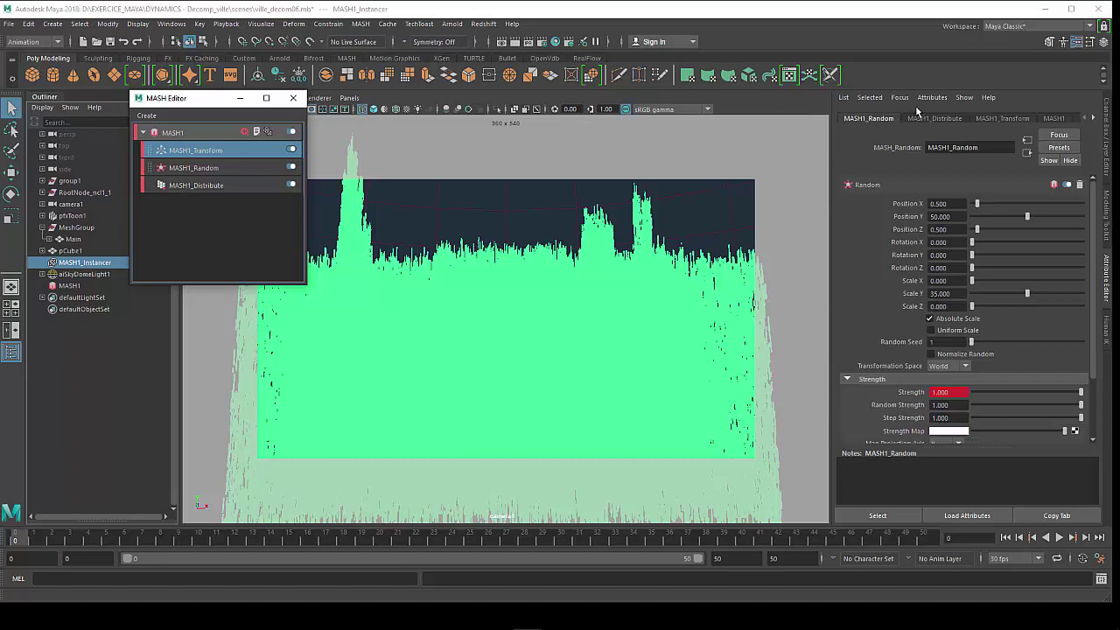
{"action": "left_click", "coordinate": [977, 120]}
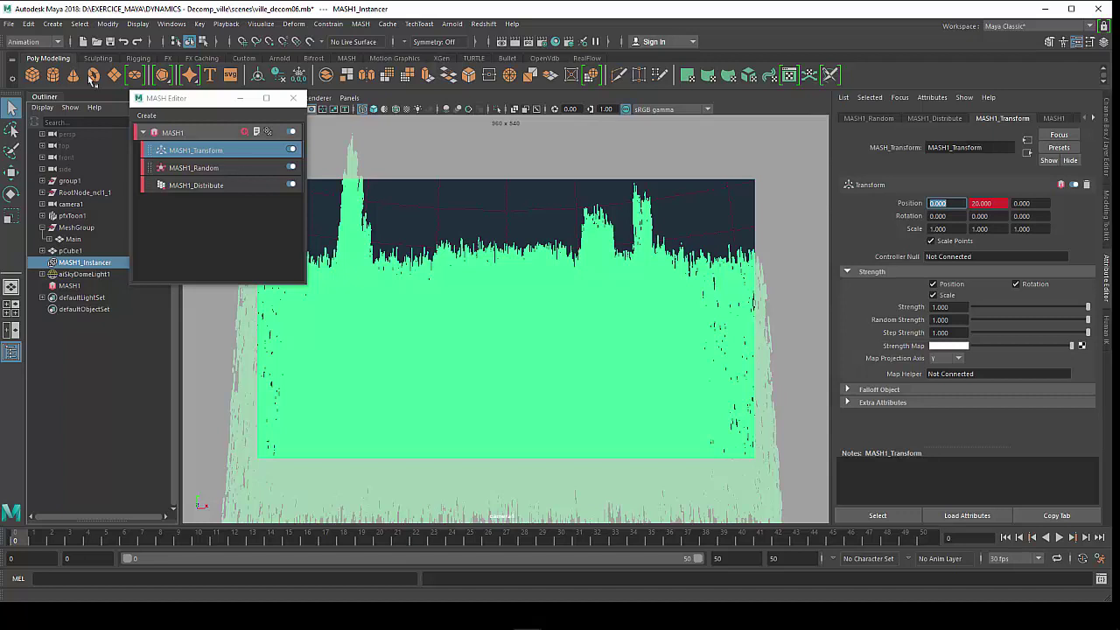
{"action": "left_click_drag", "start_coordinate": [199, 104], "coordinate": [154, 132]}
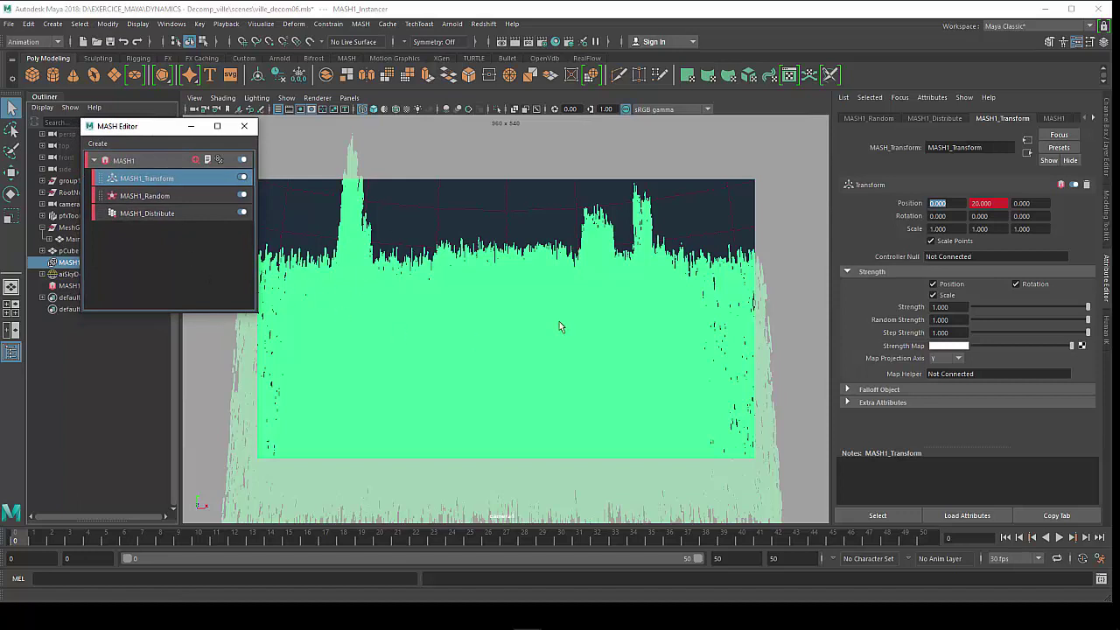
{"action": "left_click_drag", "start_coordinate": [151, 129], "coordinate": [226, 134]}
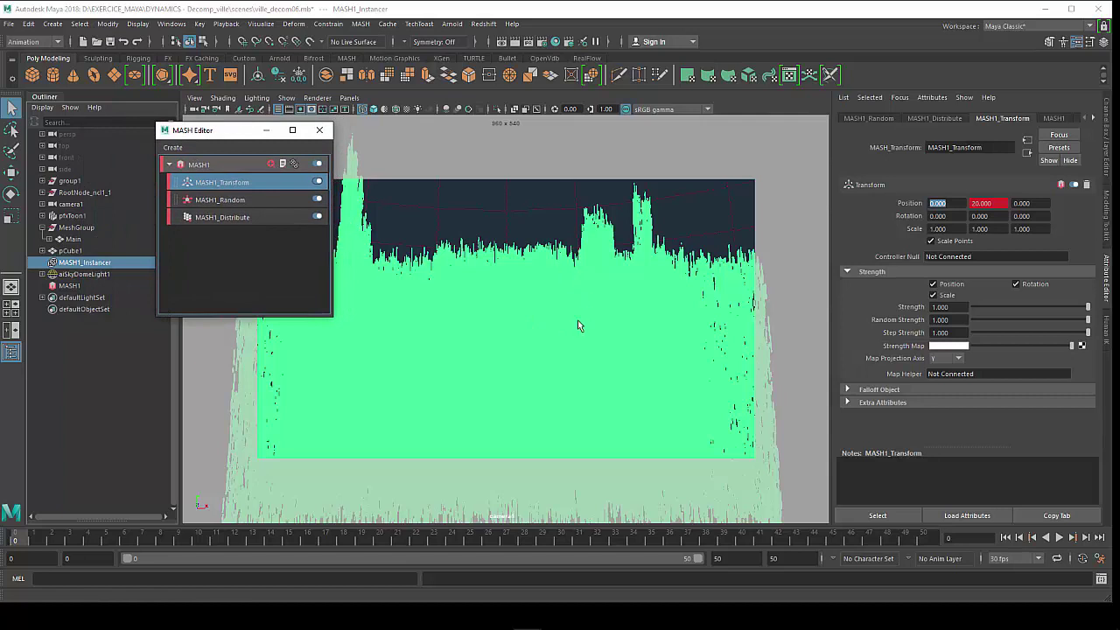
- Select pCube1 and confirm its CUBE_aiStandardSurface material uses the Blood preset
{"action": "left_click", "coordinate": [72, 251]}
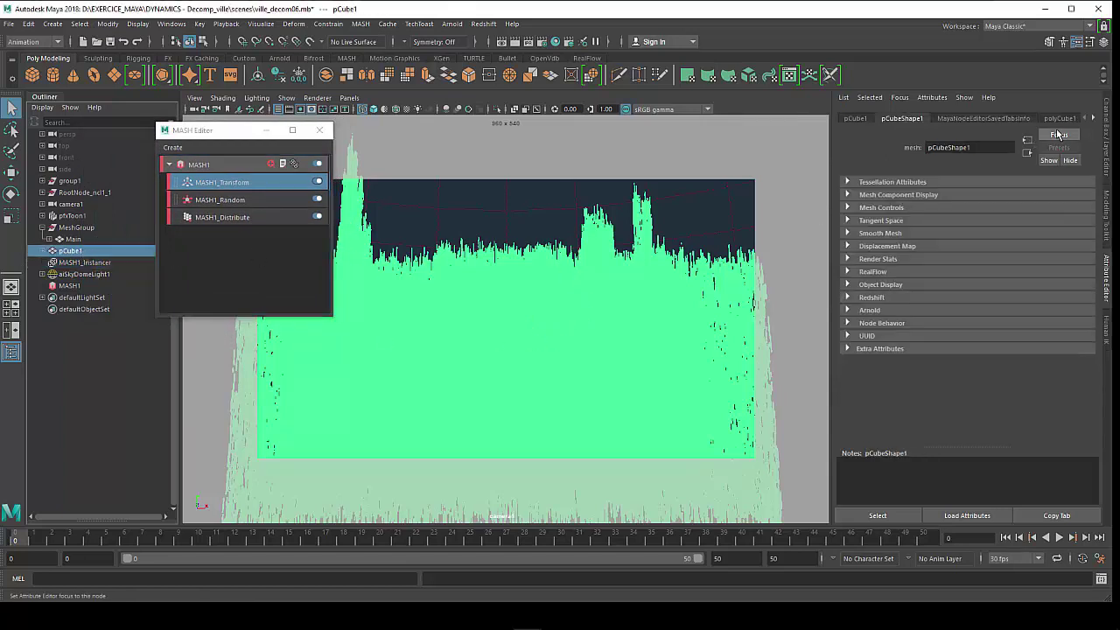
{"action": "left_click", "coordinate": [1094, 120]}
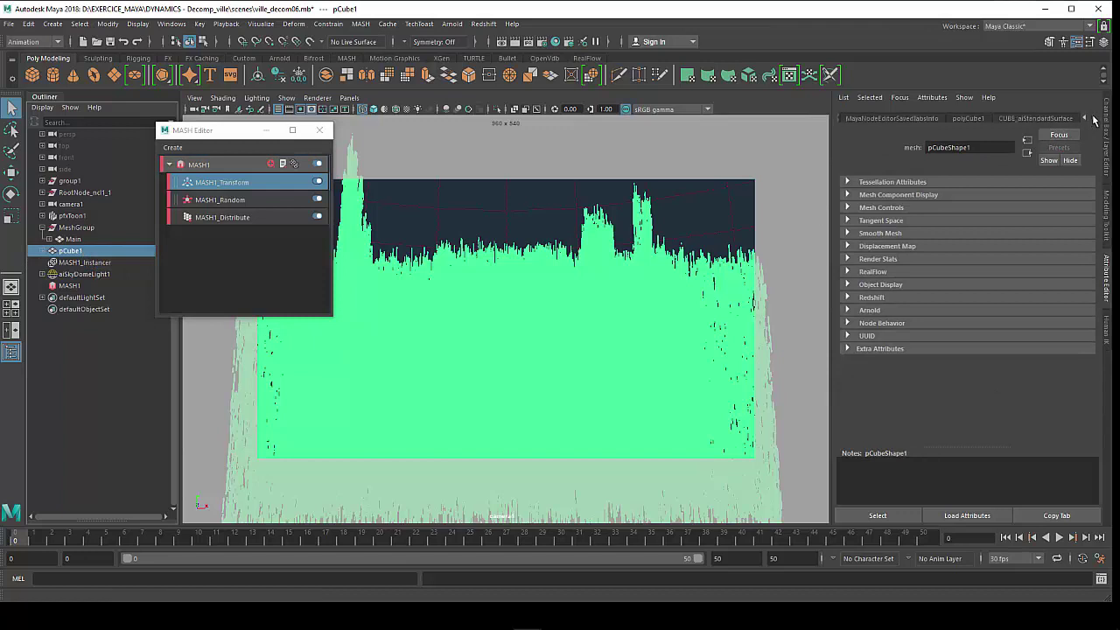
{"action": "left_click", "coordinate": [1031, 121]}
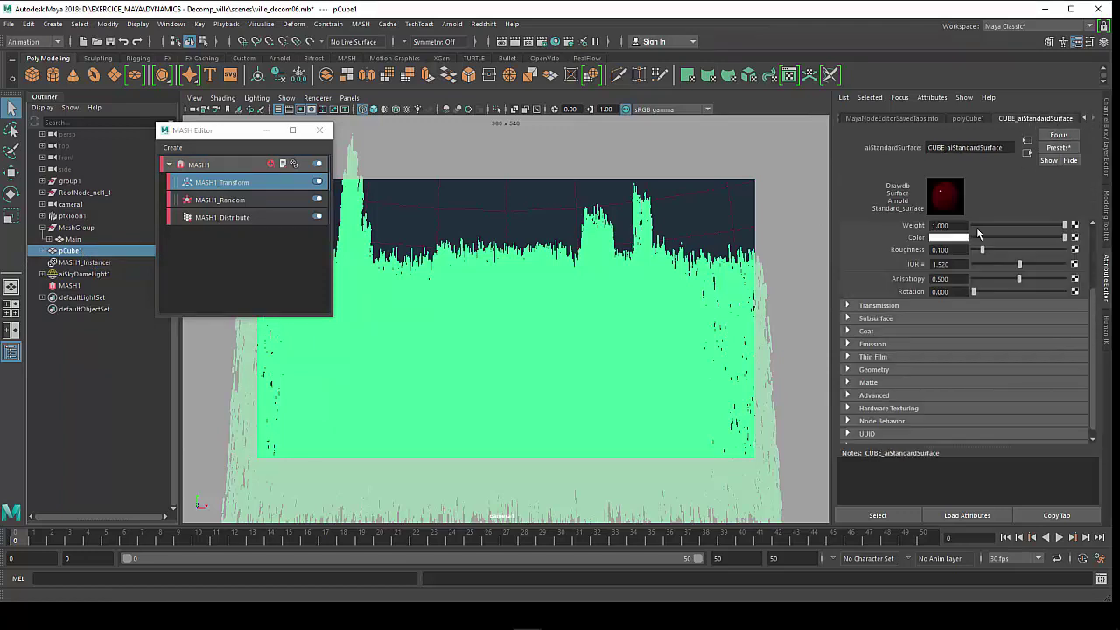
{"action": "left_click", "coordinate": [1059, 147]}
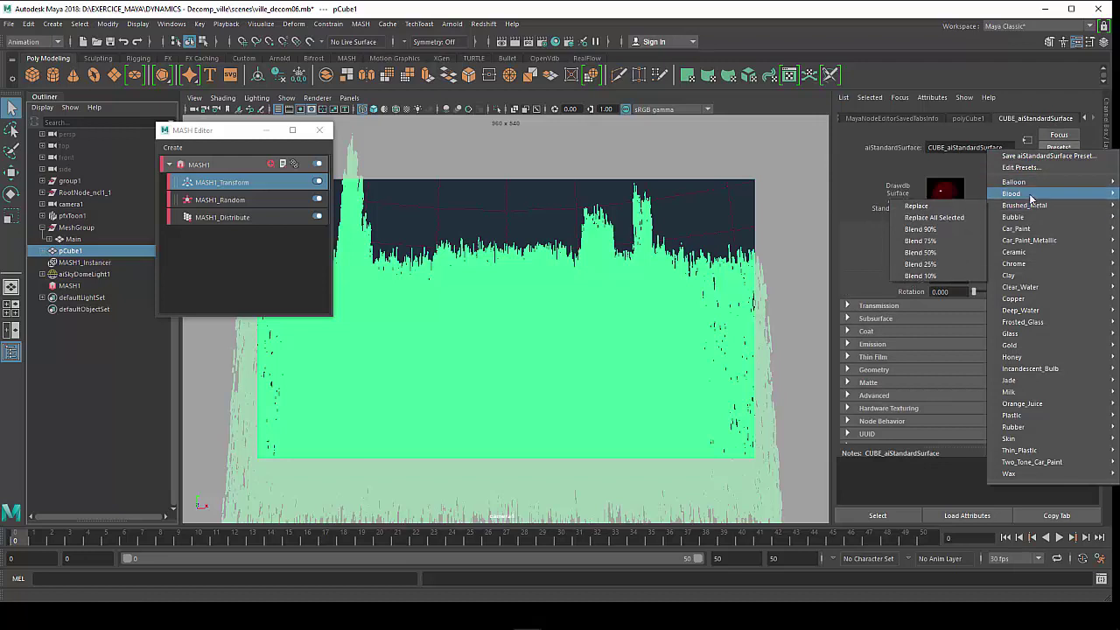
{"action": "mouse_move", "coordinate": [1012, 193]}
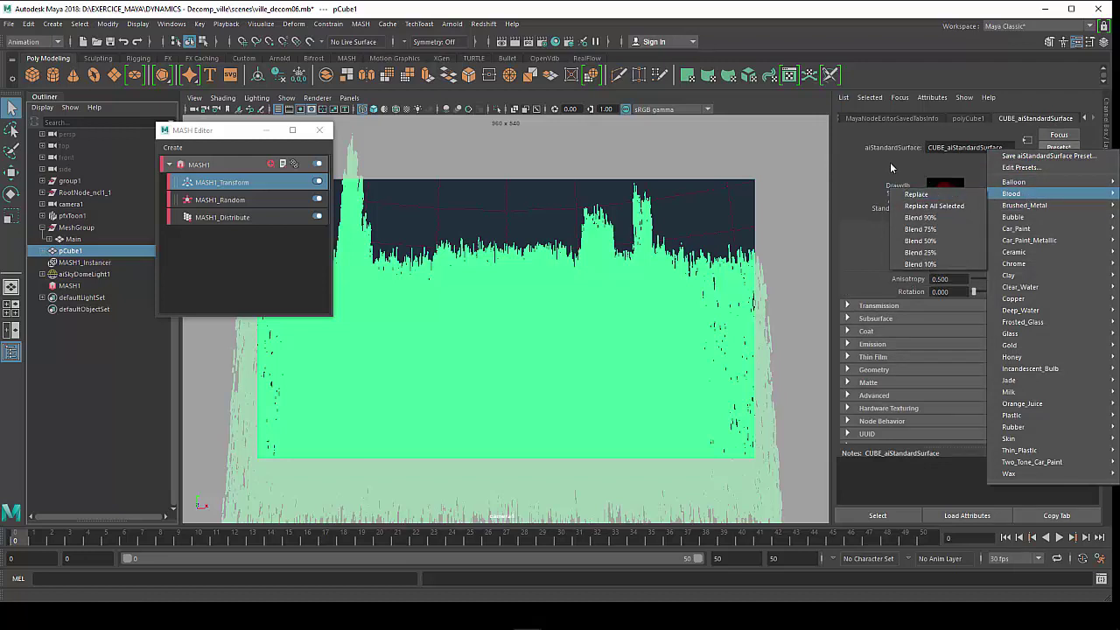
{"action": "key", "text": "Escape"}
{"action": "key", "text": "Escape"}
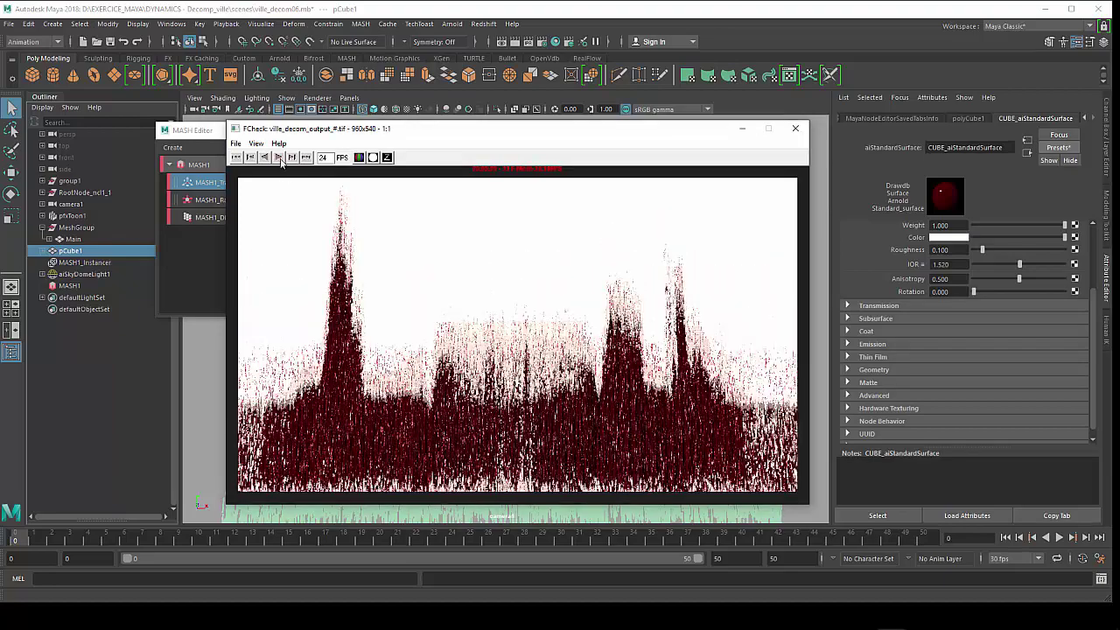
- Stop the ville_decom_output playback in FCheck and scrub to a frame of dark-red streaks
{"action": "left_click", "coordinate": [279, 158]}
{"action": "mouse_move", "coordinate": [475, 376]}
{"action": "left_mouse_down"}
{"action": "mouse_move", "coordinate": [755, 370]}
{"action": "mouse_move", "coordinate": [482, 351]}
{"action": "mouse_move", "coordinate": [333, 447]}
{"action": "left_mouse_up"}
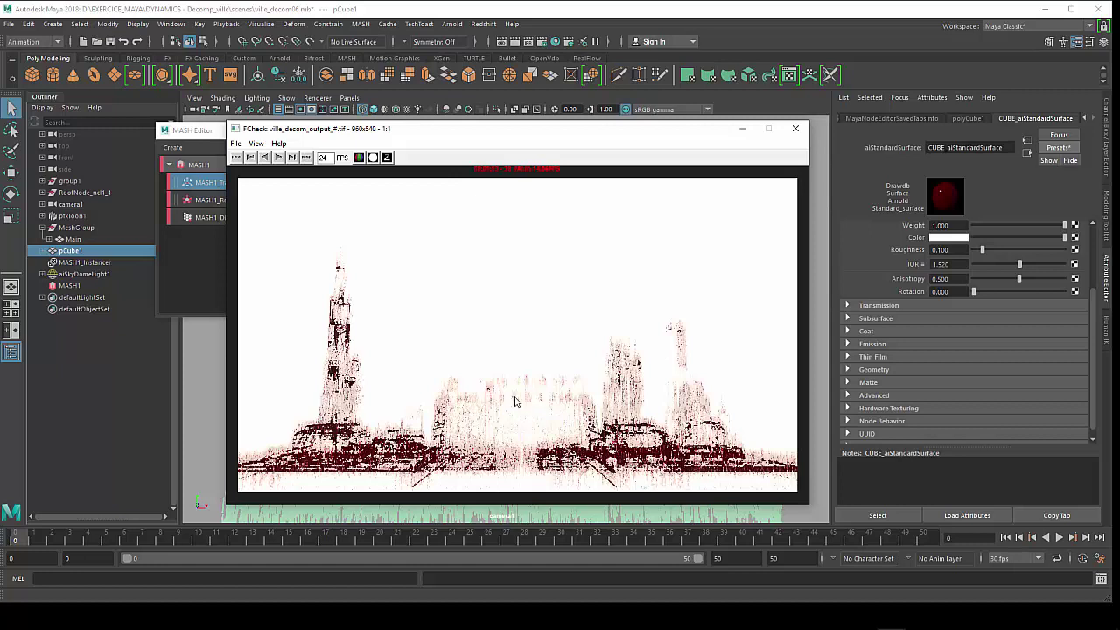
{"action": "key", "text": "Right"}
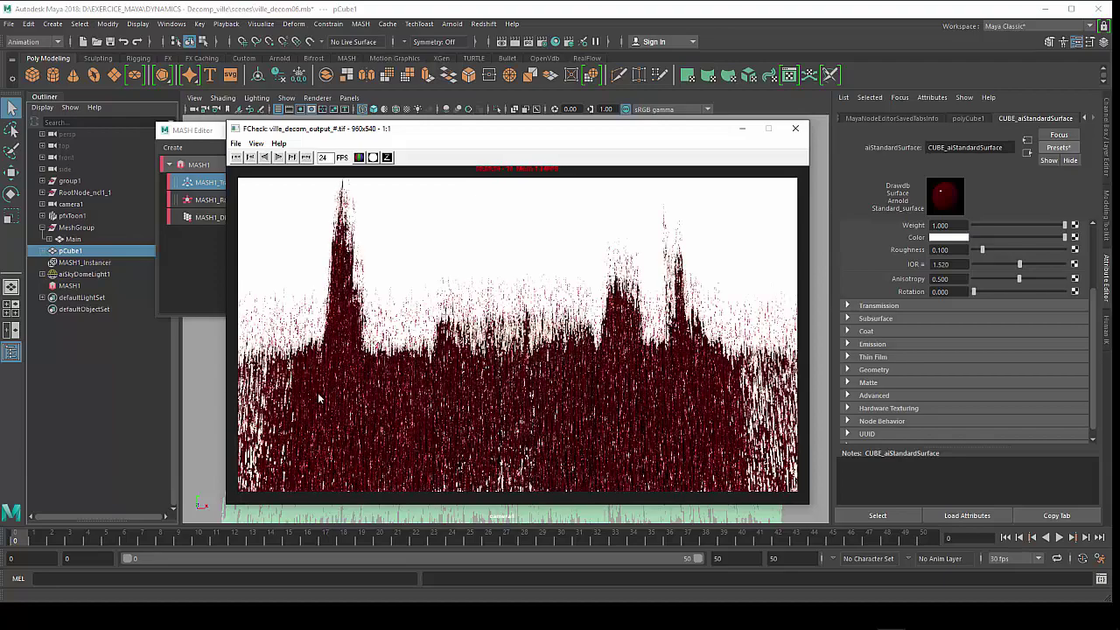